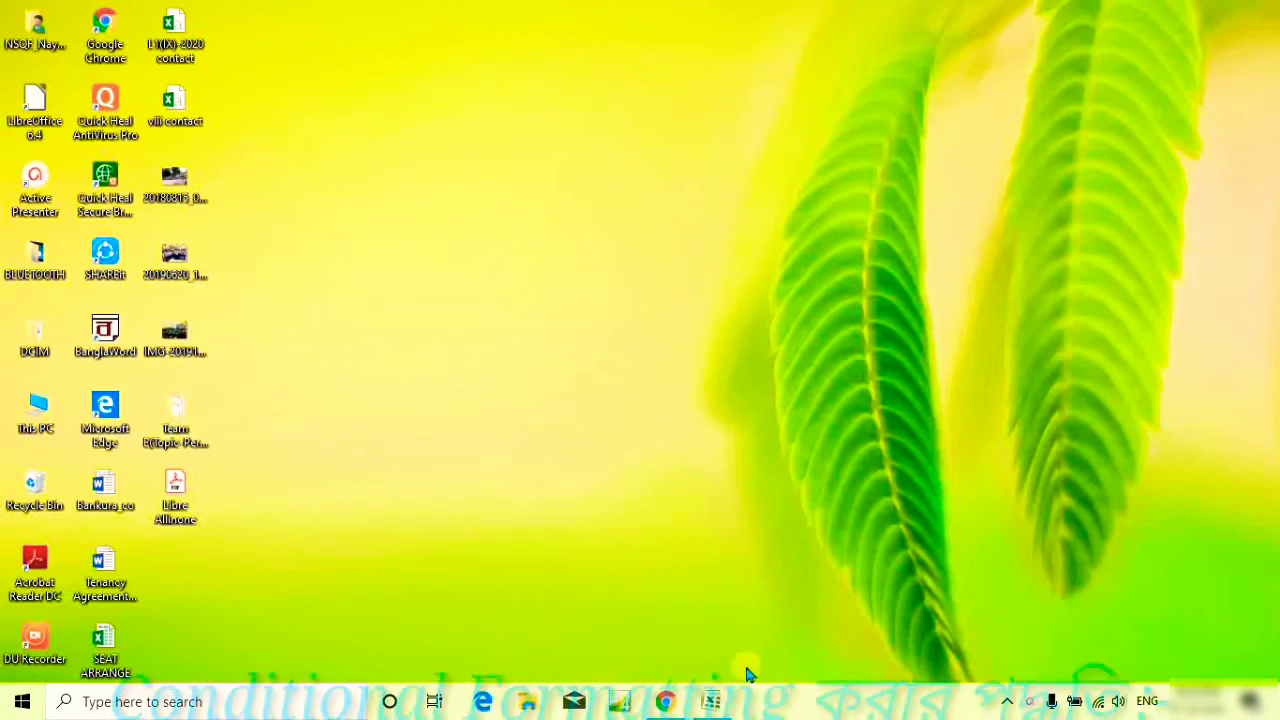
Step: In Book1, enter the headings Name, Roll and Marks in cells A1, B1 and C1
mouse_move(710, 701)
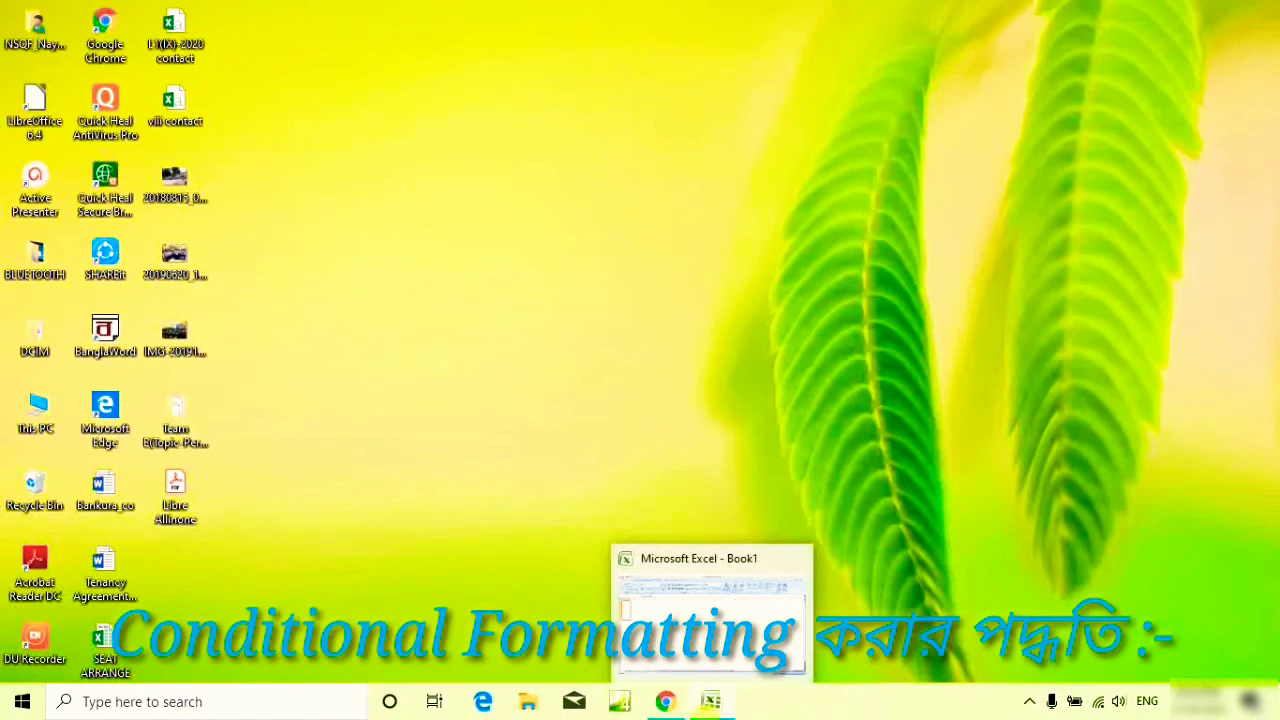
left_click(718, 703)
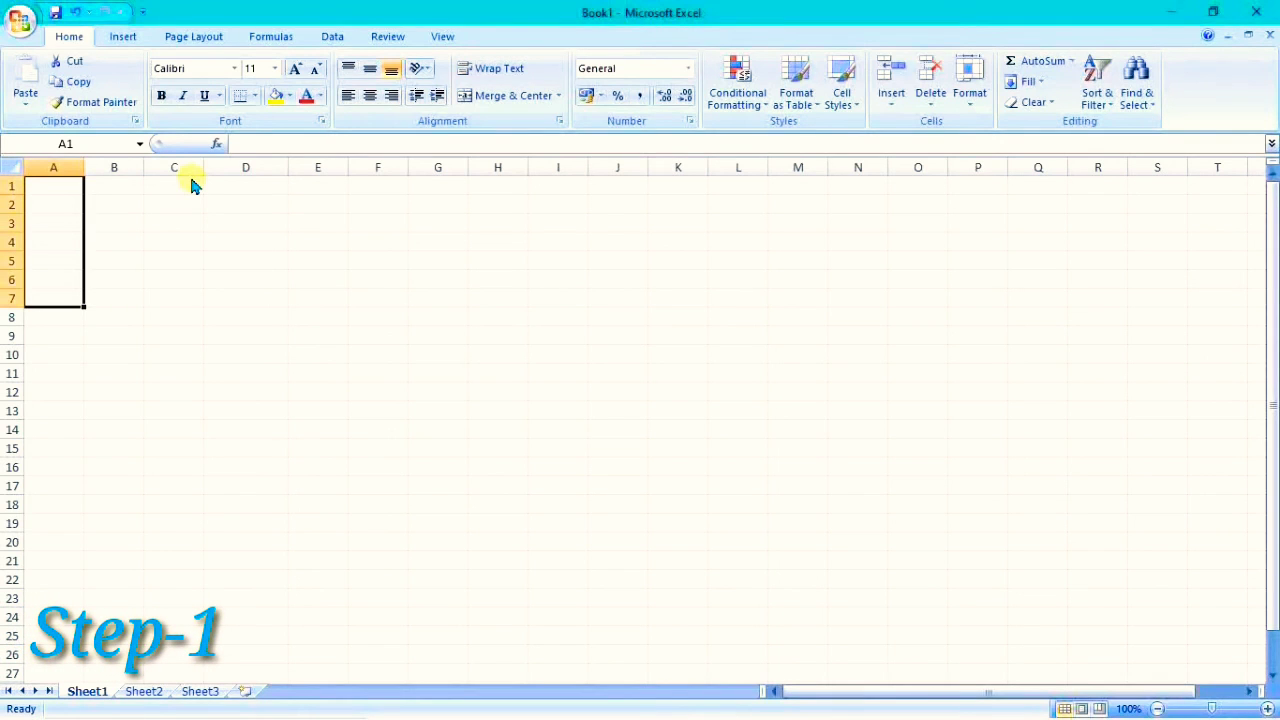
type("N")
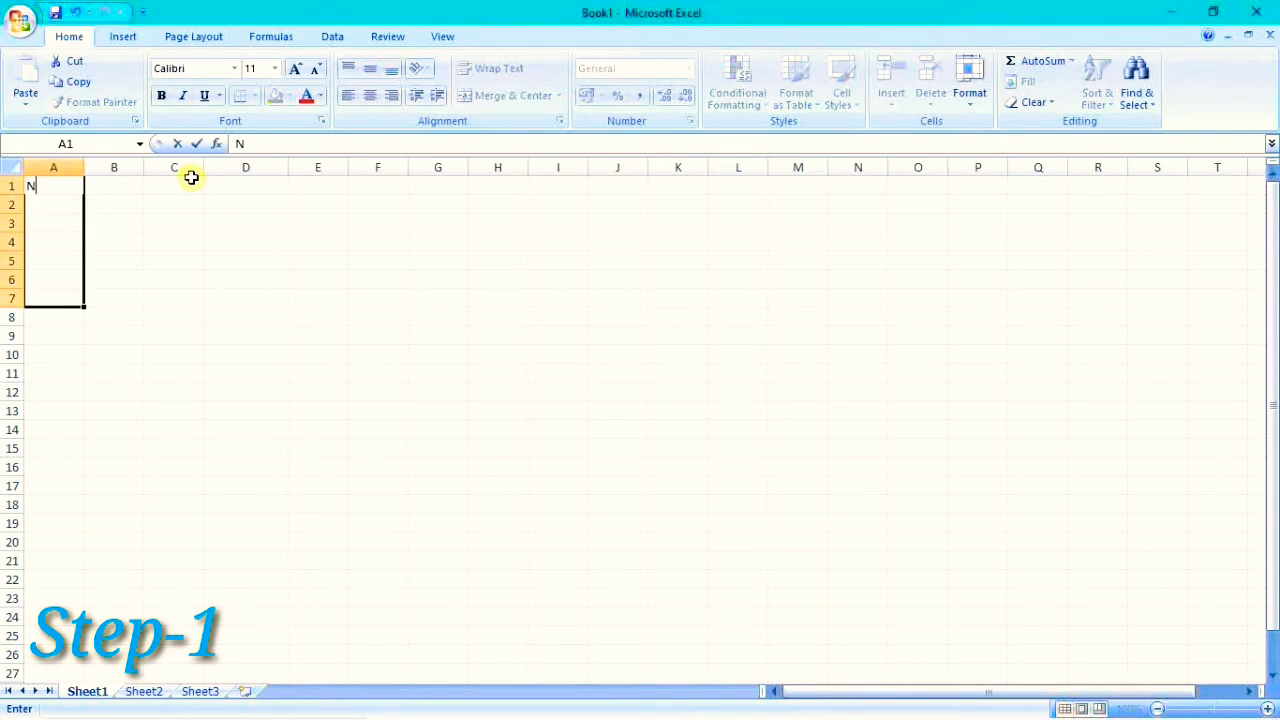
type("ame")
key("Return")
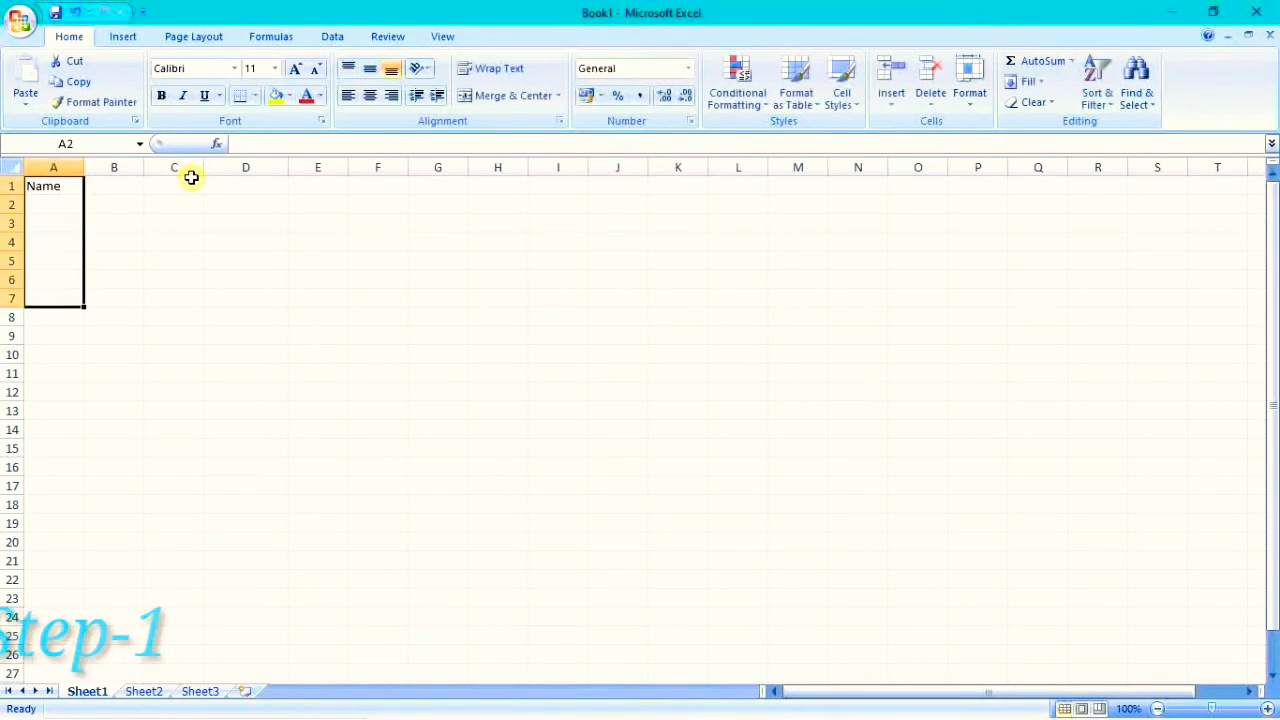
left_click(129, 190)
type("Rol")
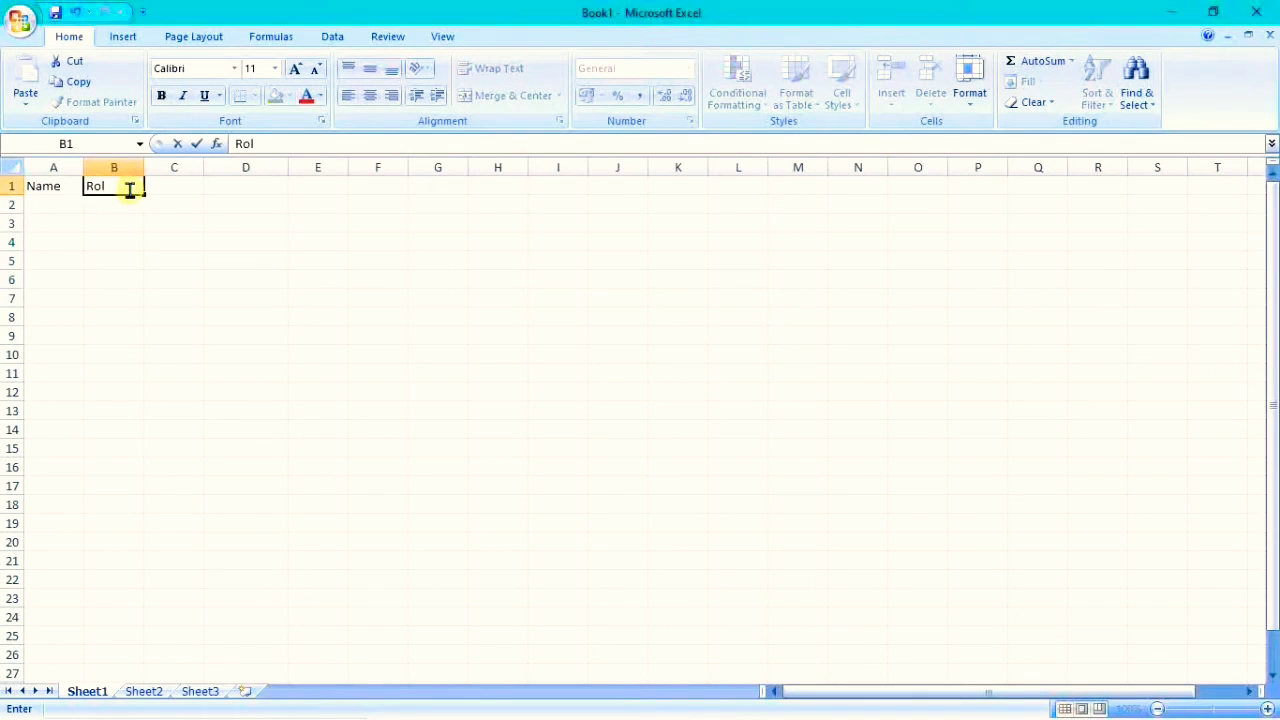
type("l")
key("Tab")
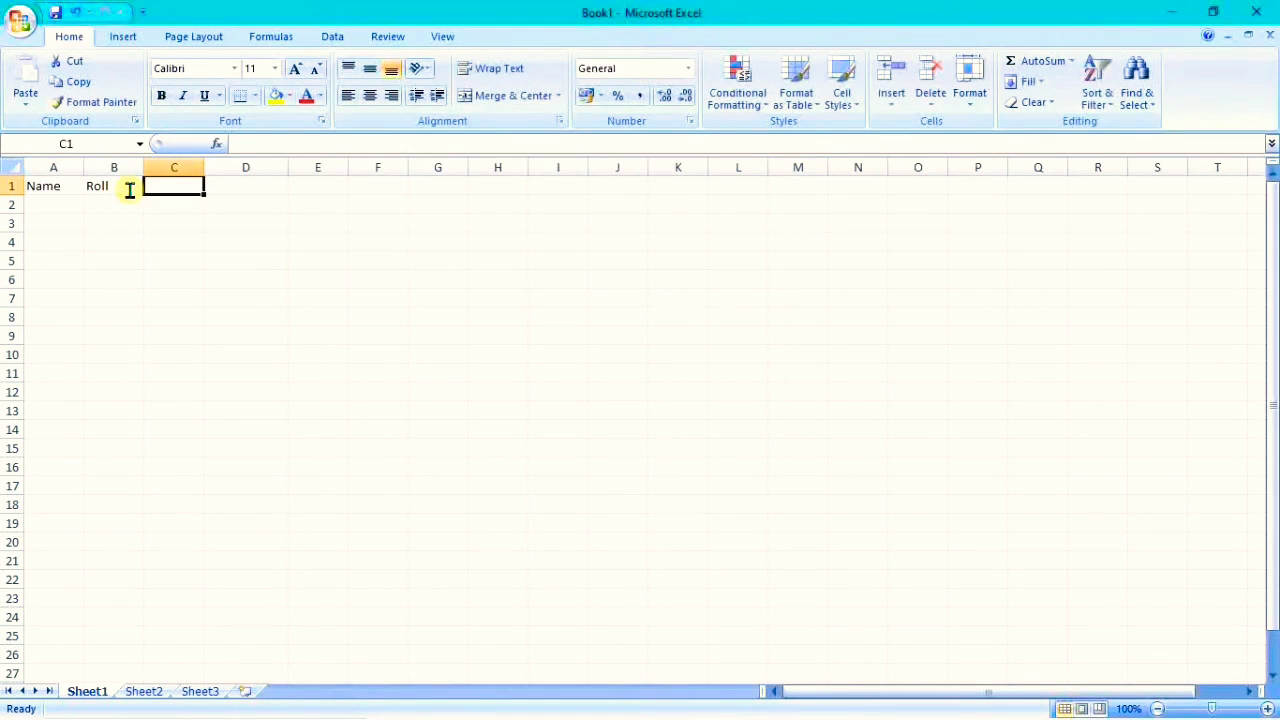
type("M")
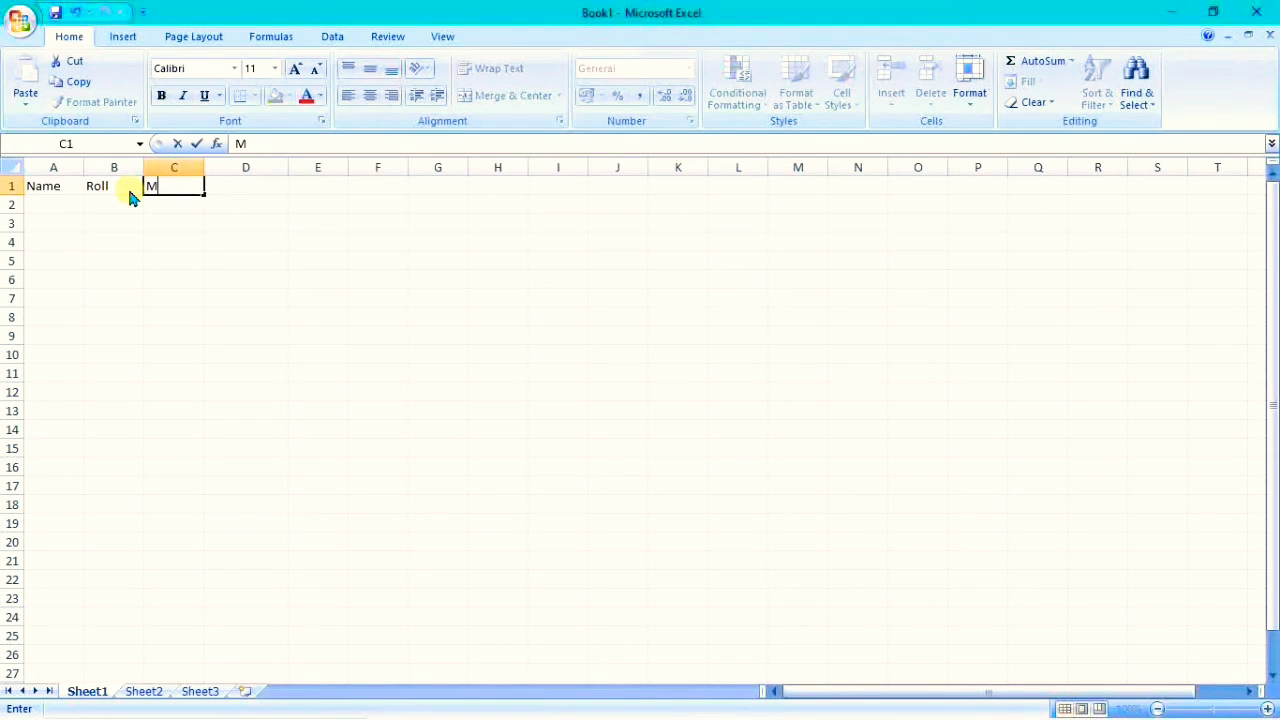
type("arks")
key("Tab")
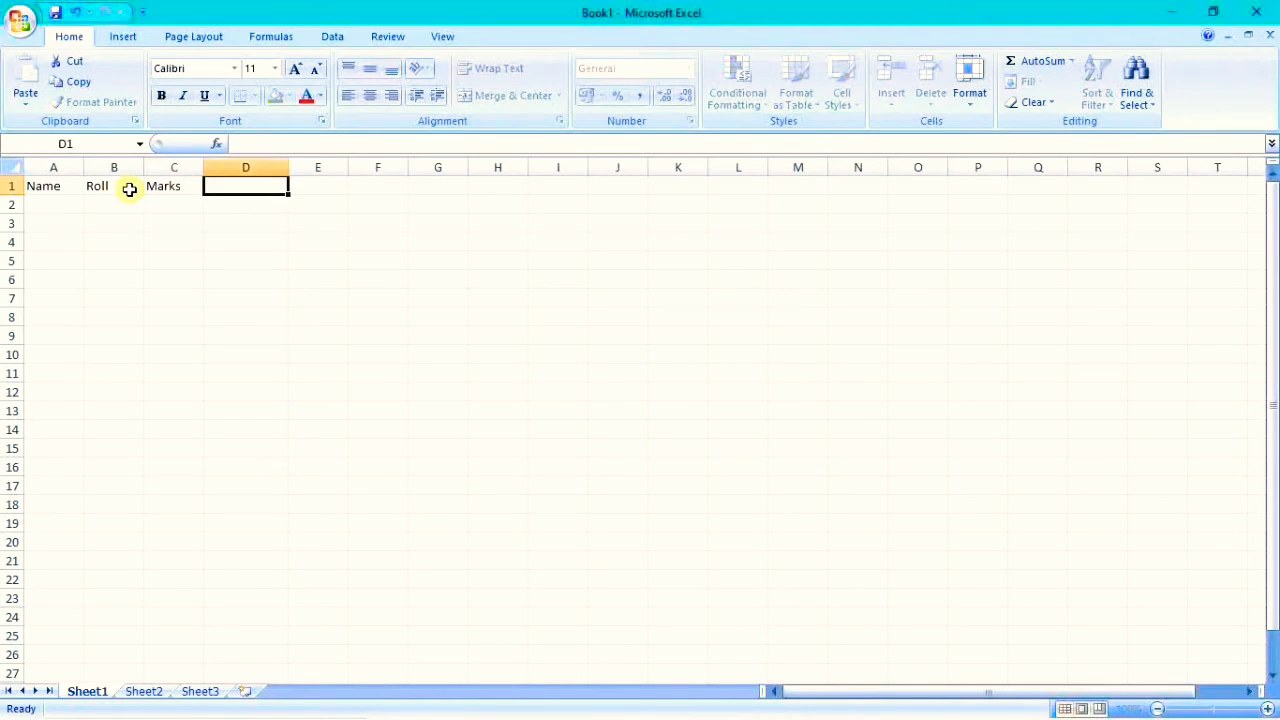
key("Return")
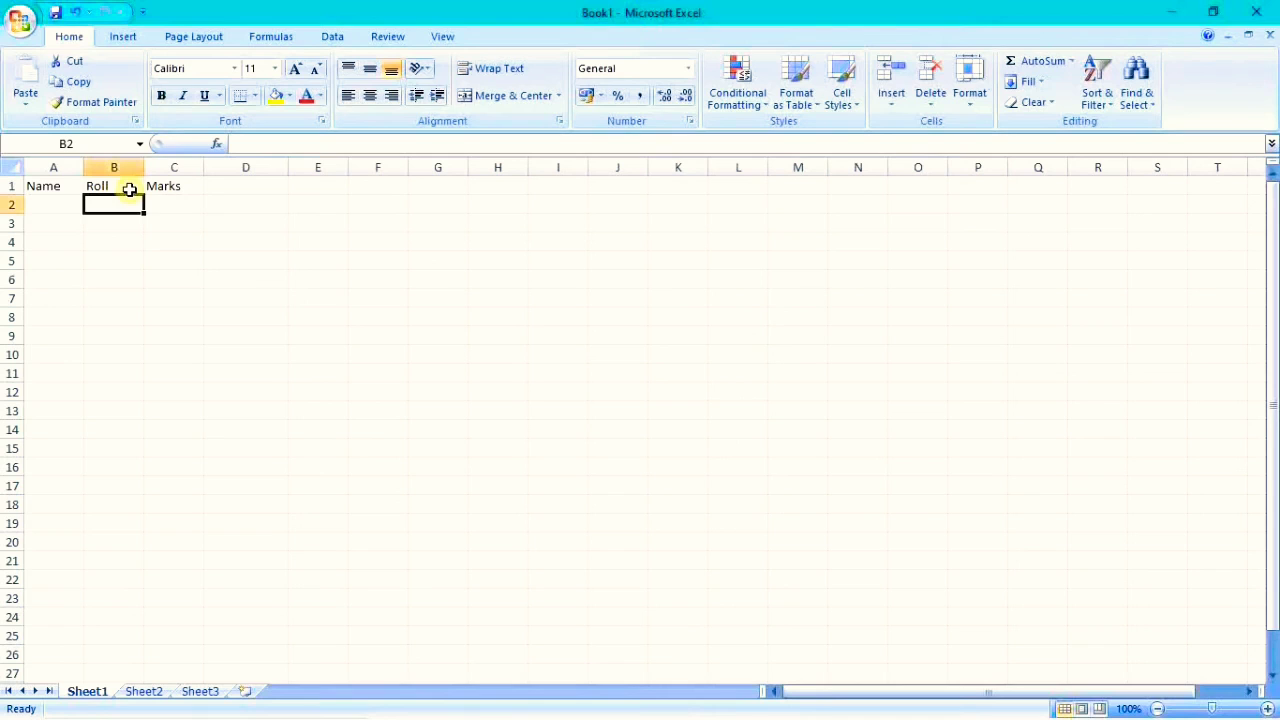
key("Left")
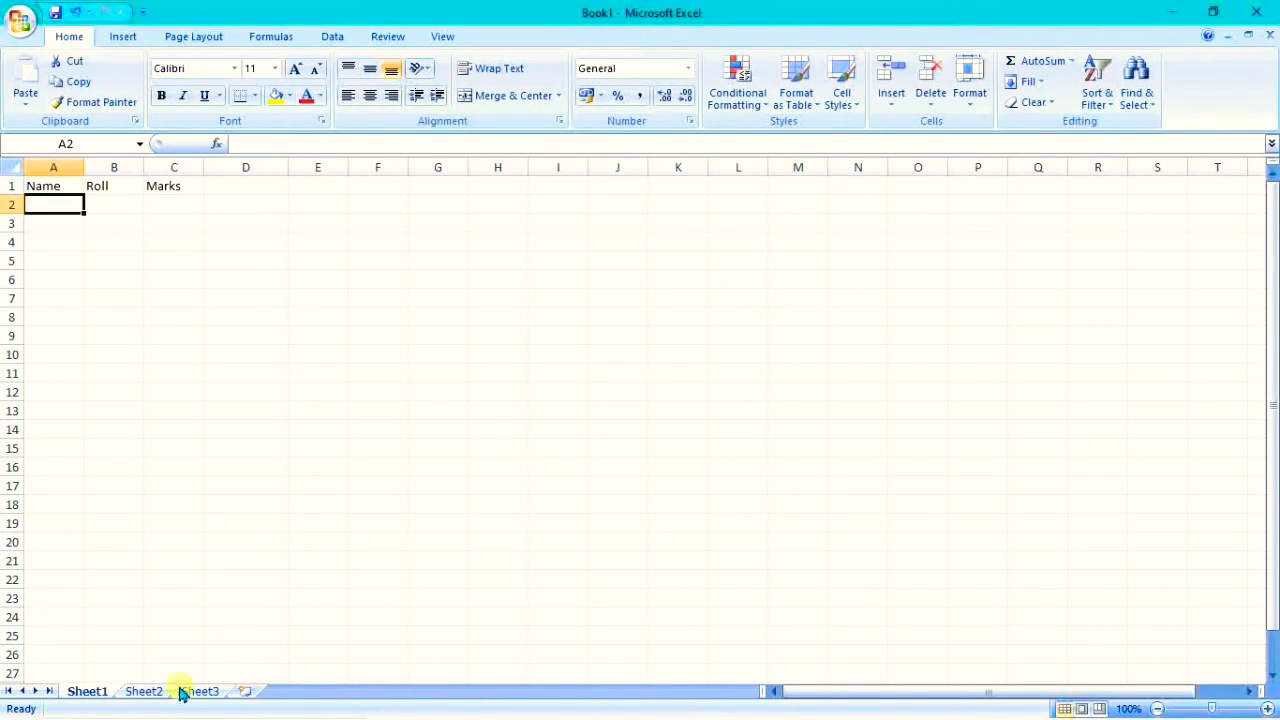
Step: Copy the six student records in A2:C7 from Sheet2 and paste them into Sheet1 at A2
left_click(143, 693)
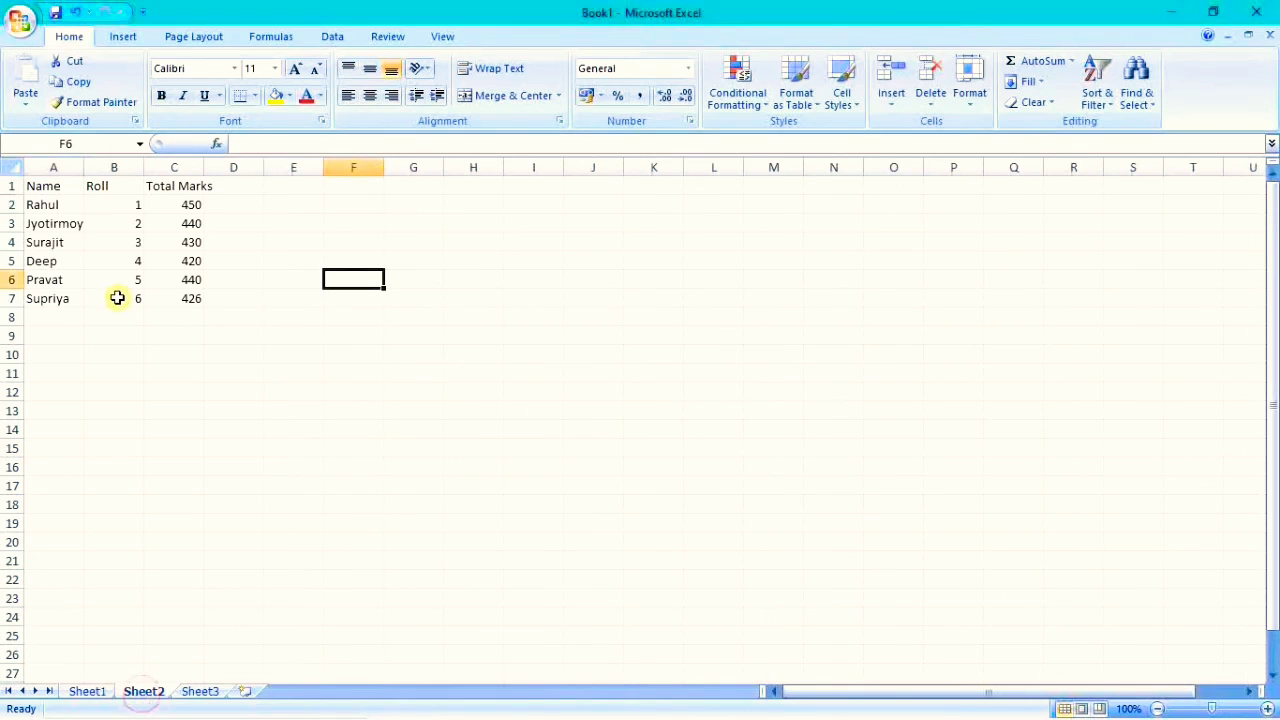
left_click(45, 210)
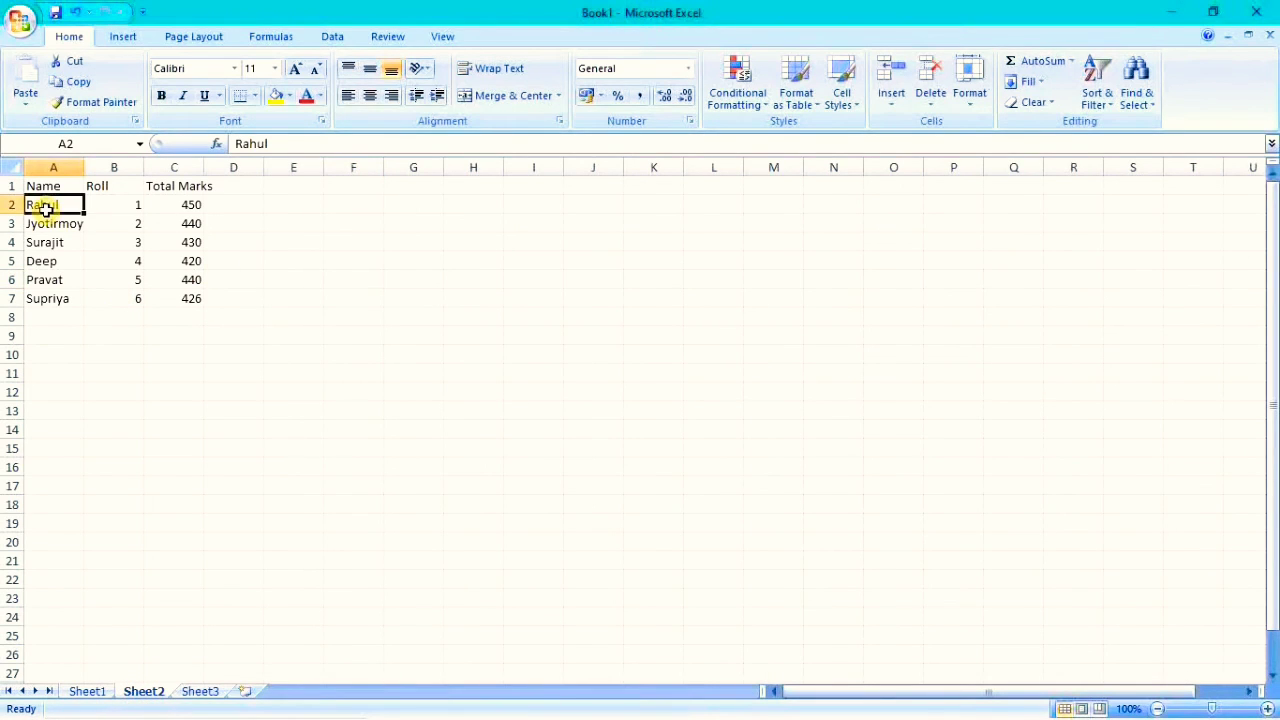
key("shift+Right")
key("shift+Right")
key("shift+Down")
key("shift+Down")
key("shift+Down")
key("shift+Down")
key("shift+Down")
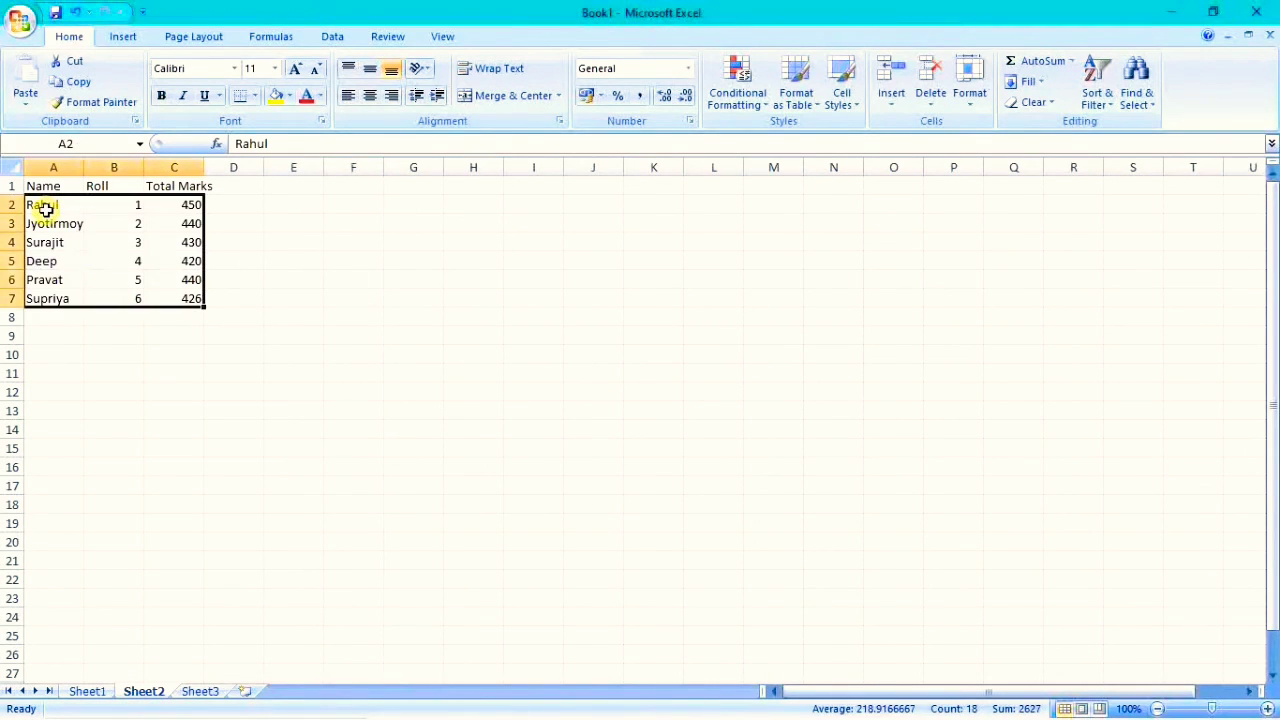
key("ctrl+c")
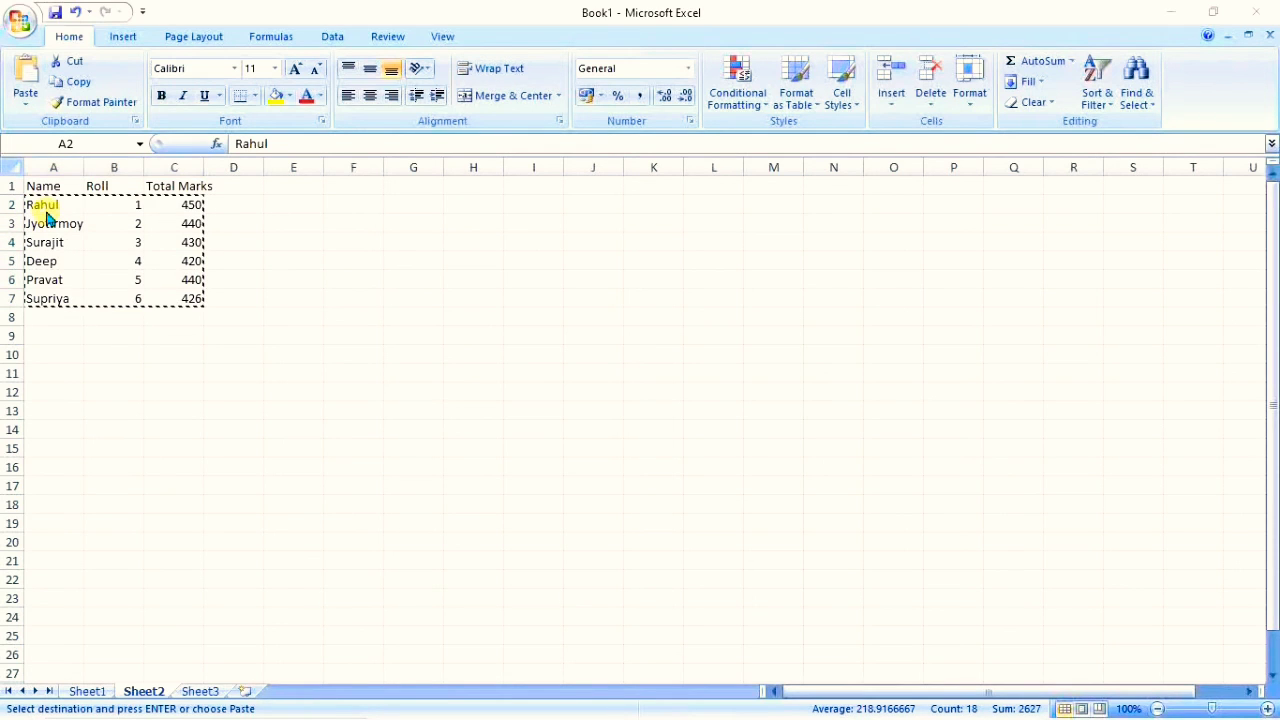
key("alt+Tab")
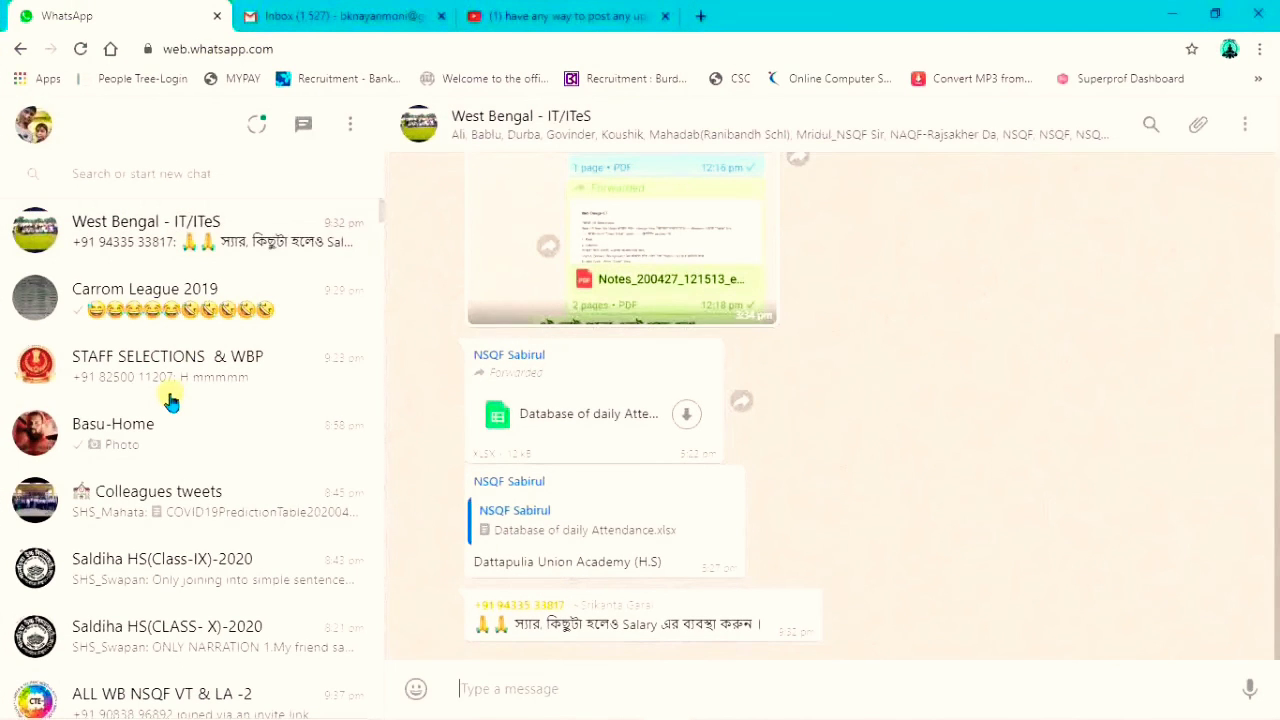
key("alt+Tab")
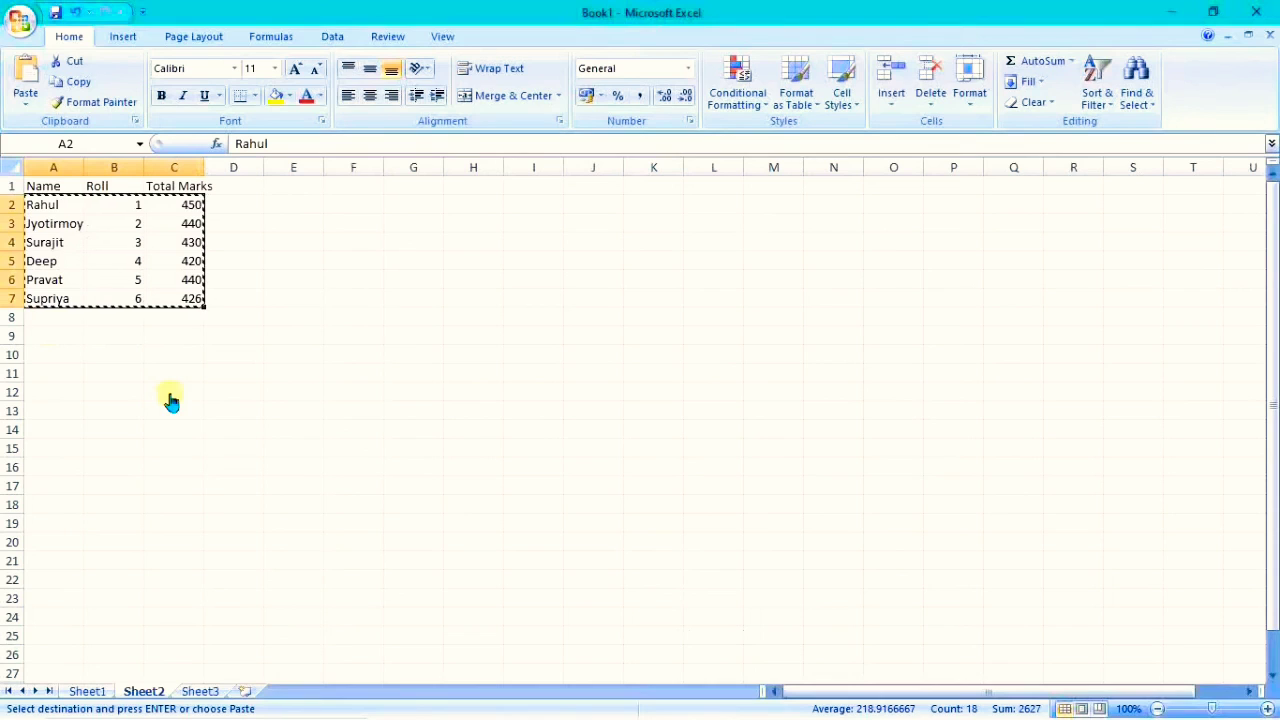
left_click(86, 692)
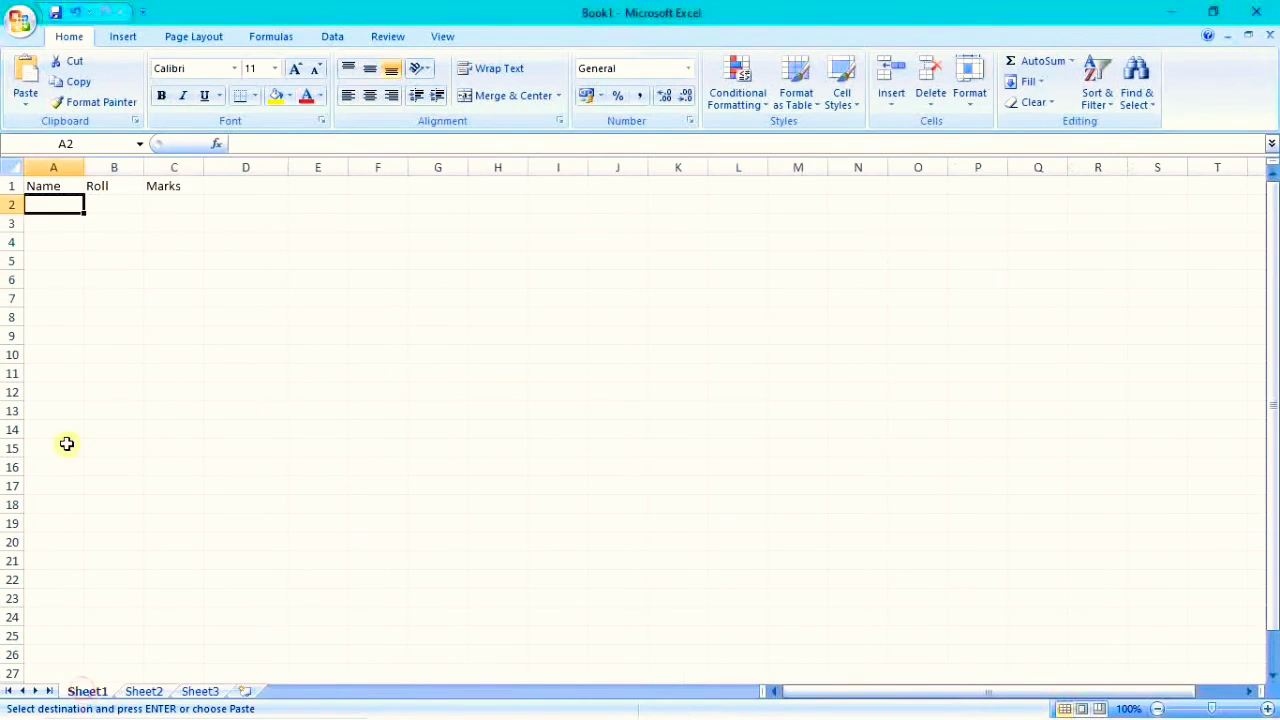
key("ctrl+v")
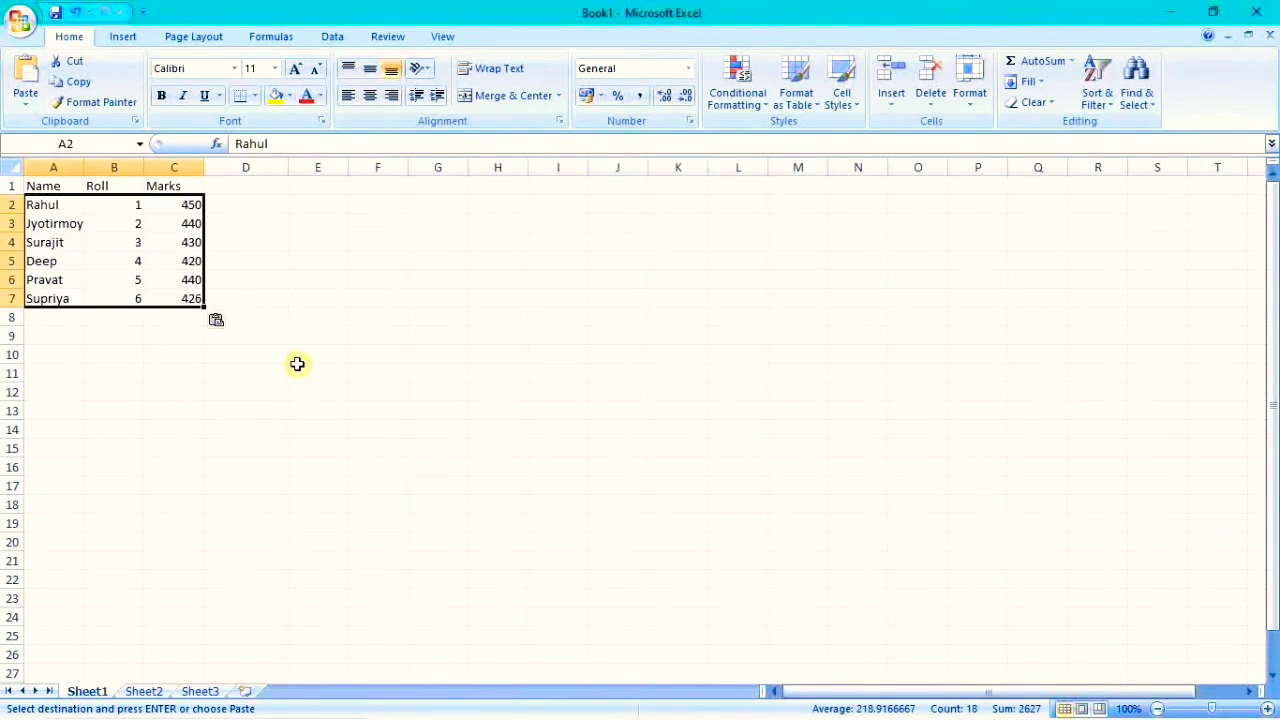
left_click(309, 268)
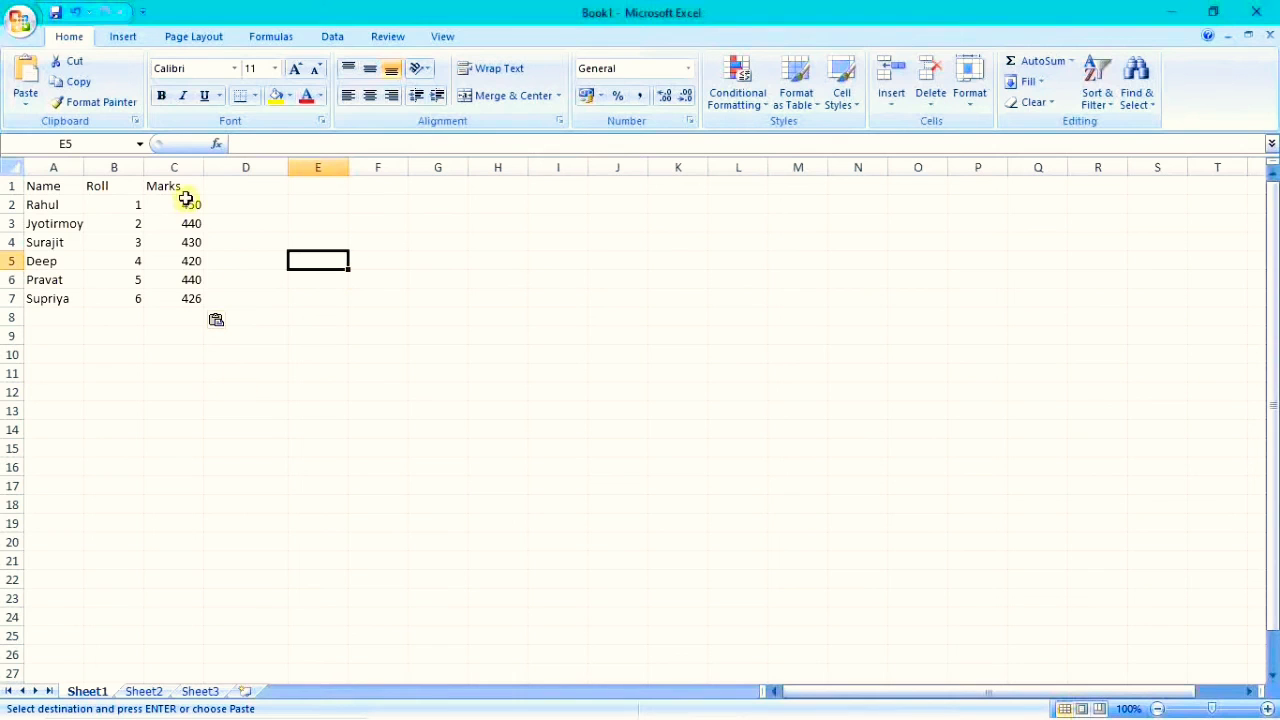
Step: Select the Marks values C2:C7 and start a new conditional formatting rule for them
left_click_drag(176, 208, 176, 261)
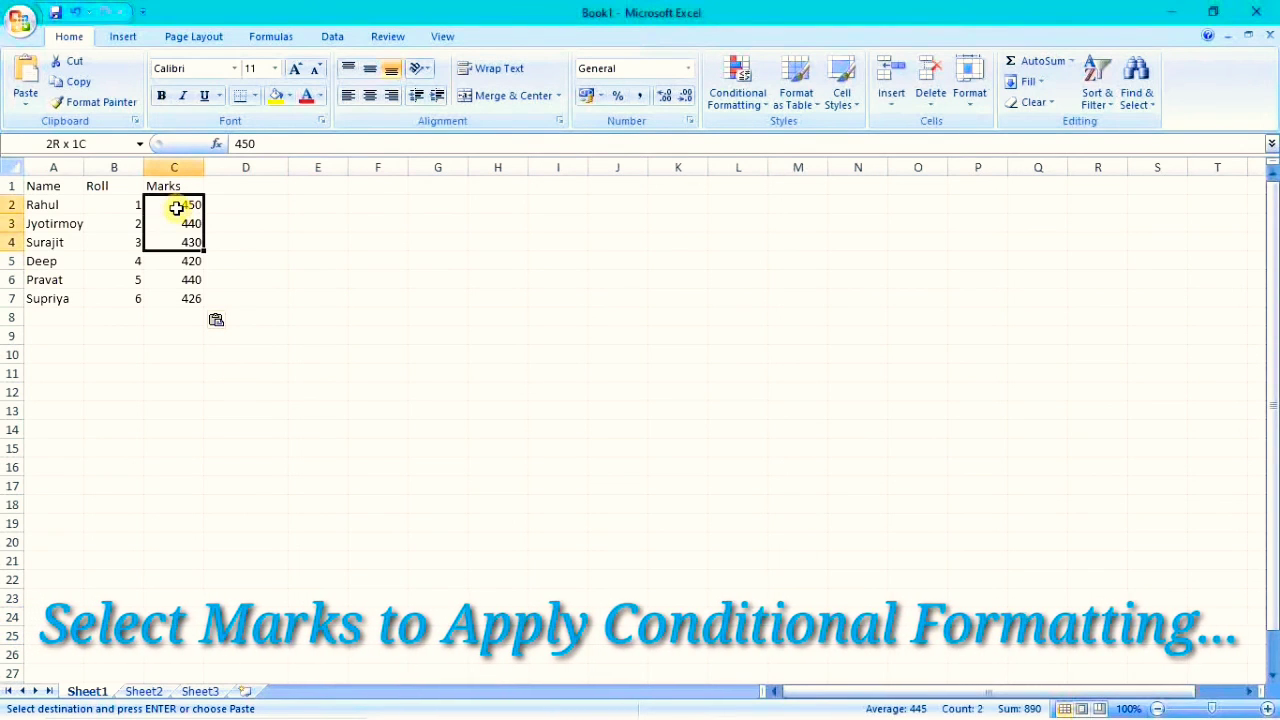
left_click_drag(176, 208, 176, 298)
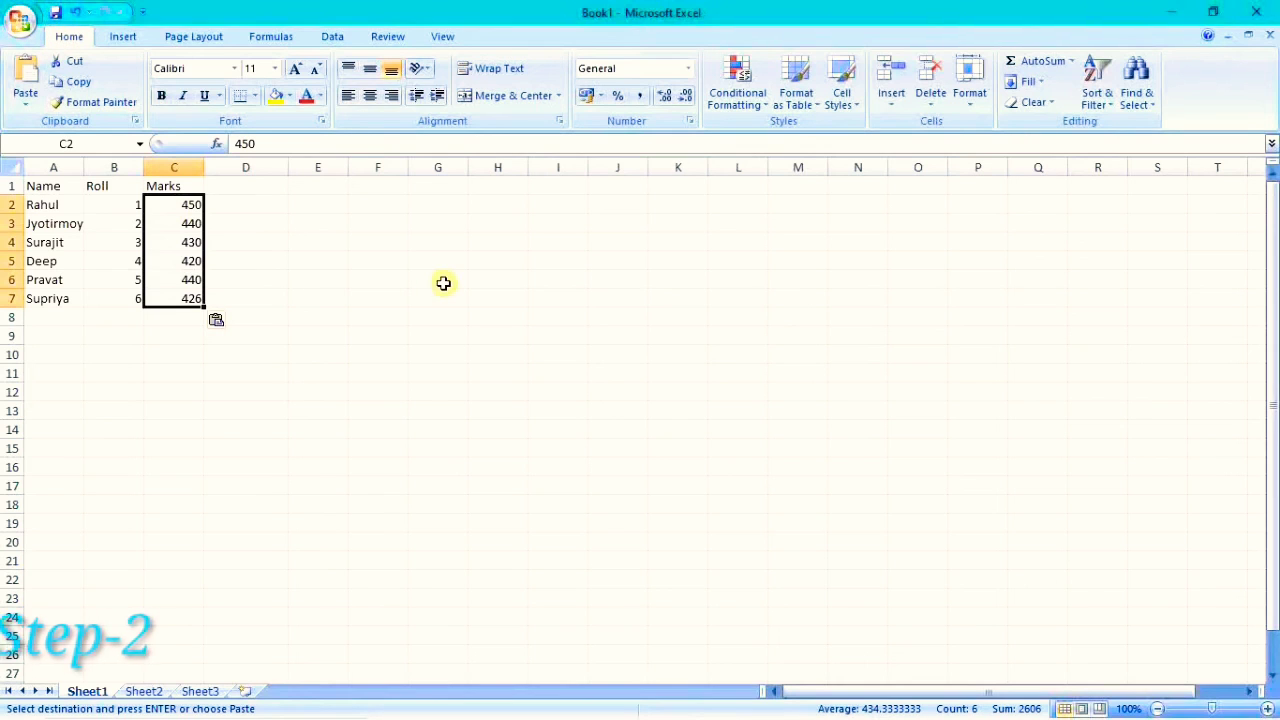
left_click(763, 108)
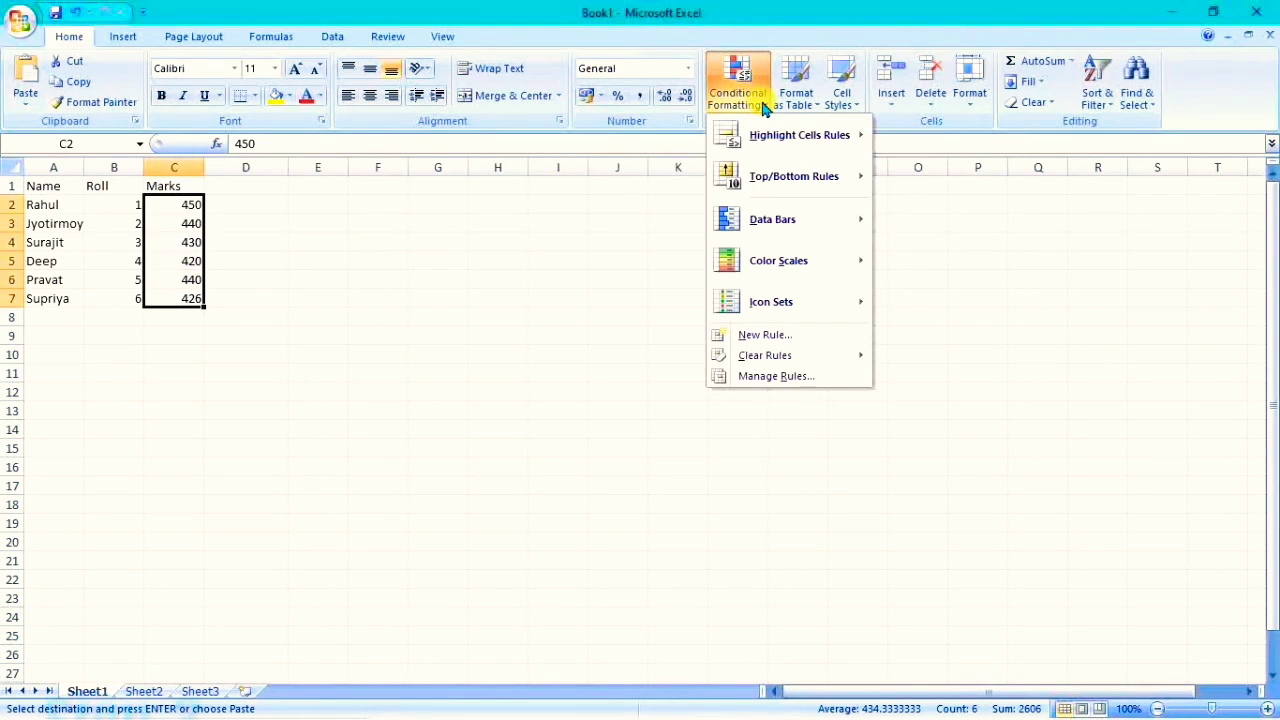
mouse_move(808, 138)
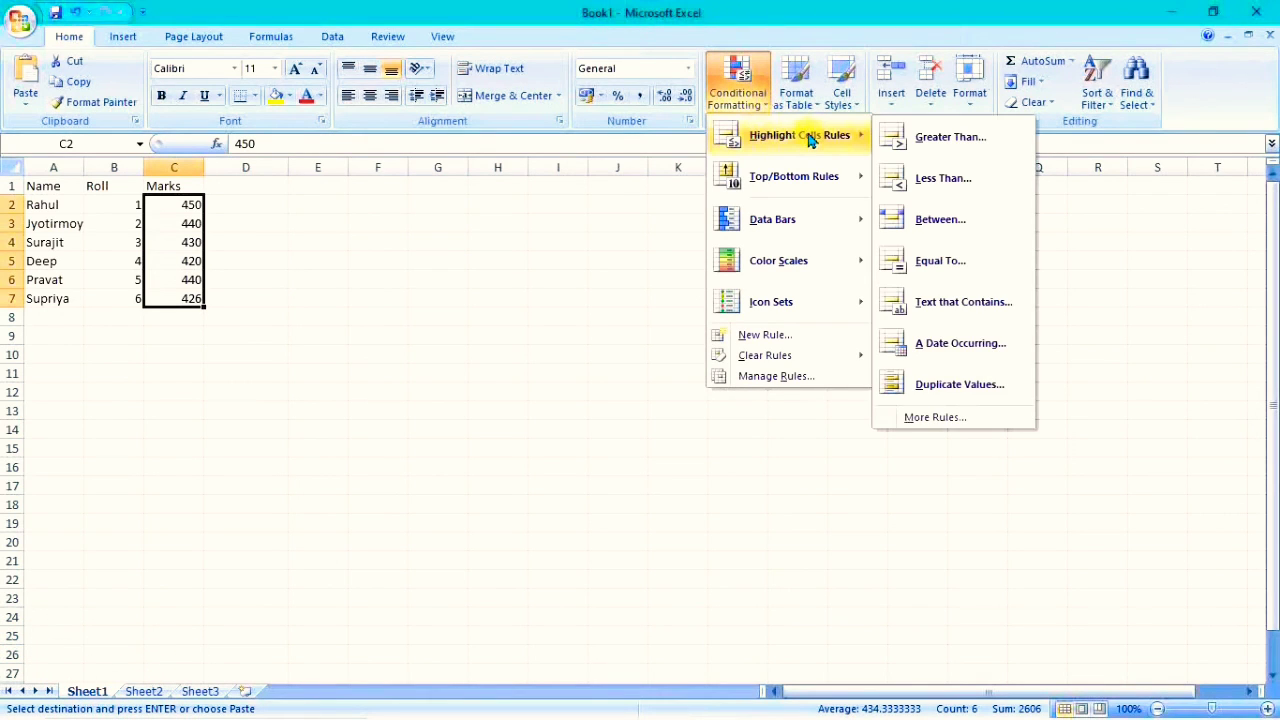
mouse_move(817, 198)
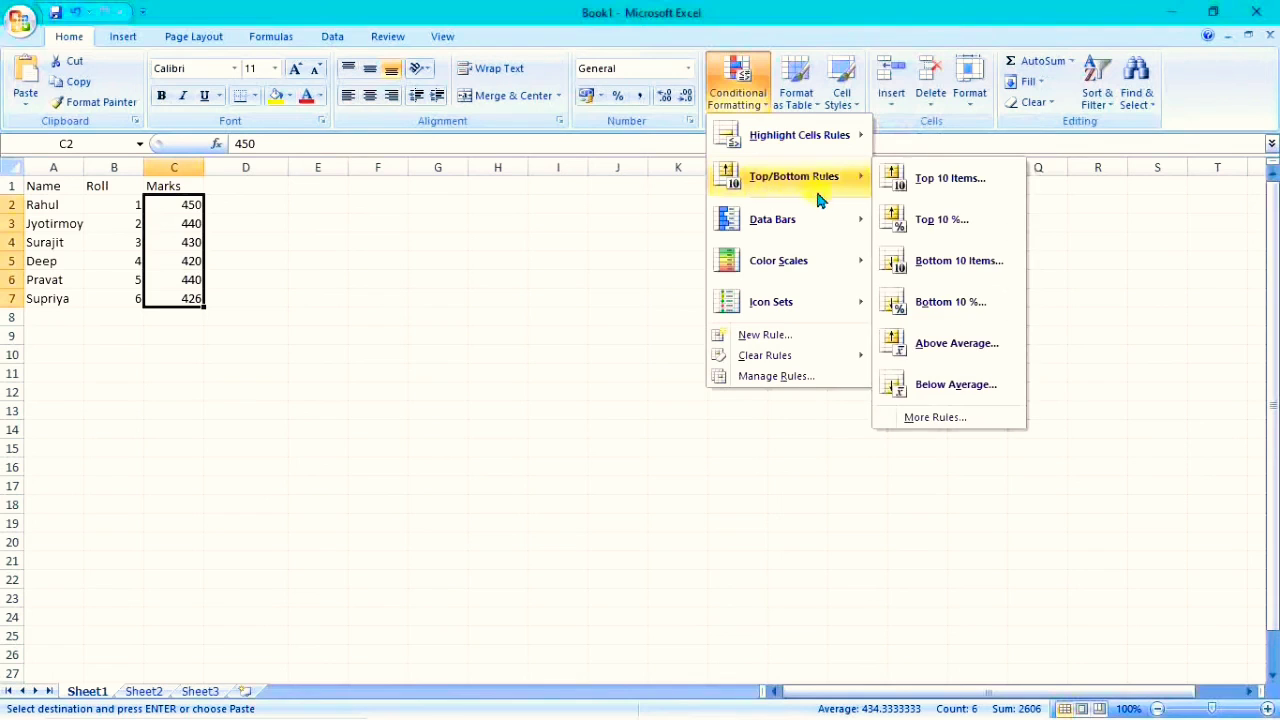
mouse_move(819, 228)
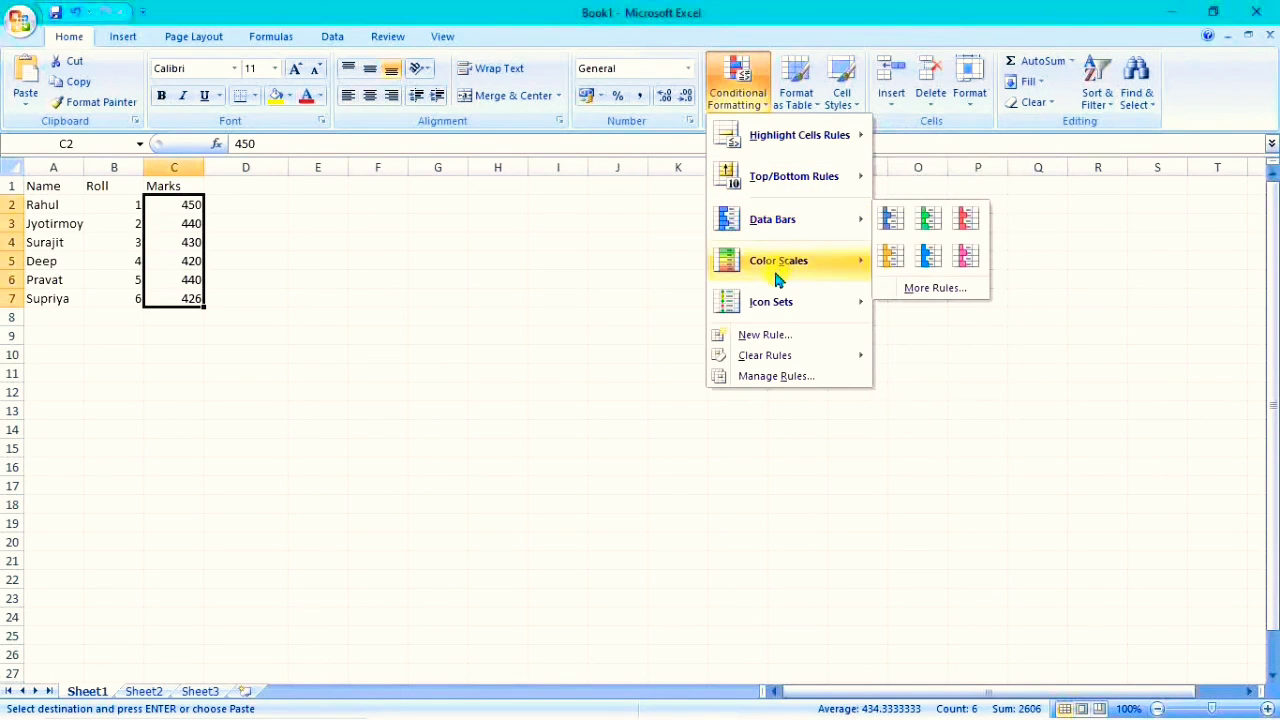
mouse_move(788, 310)
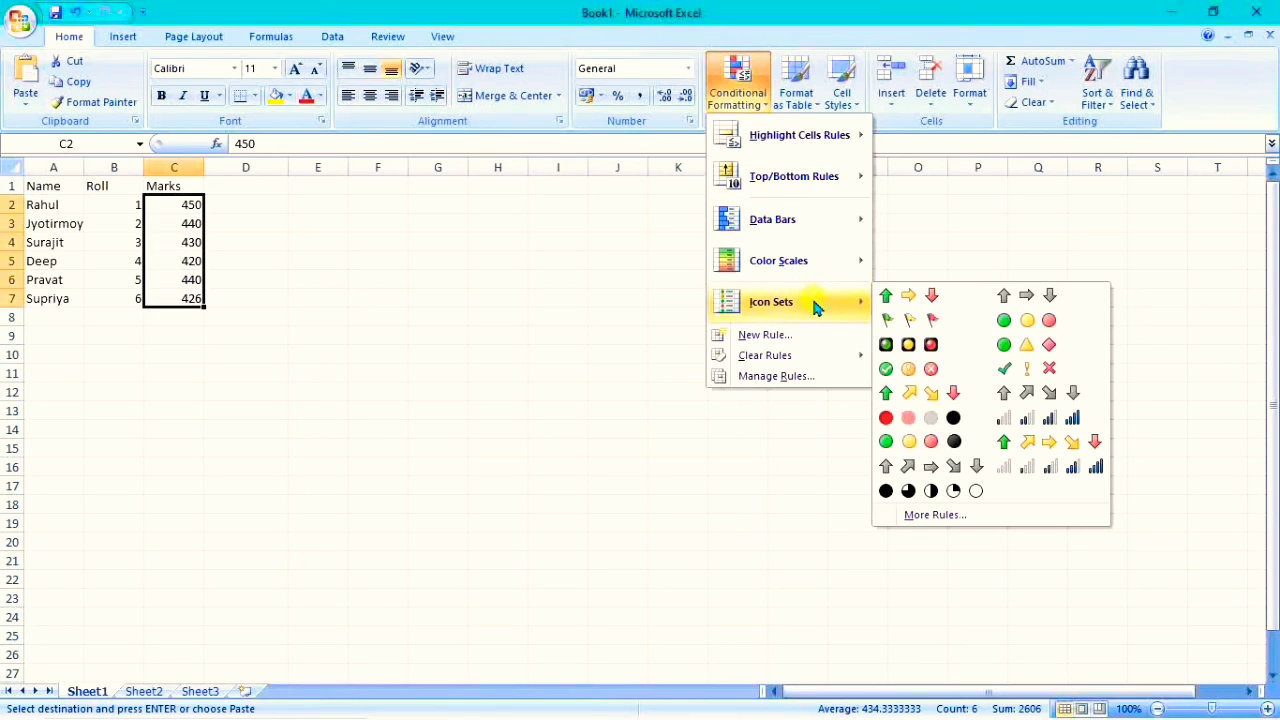
left_click(768, 336)
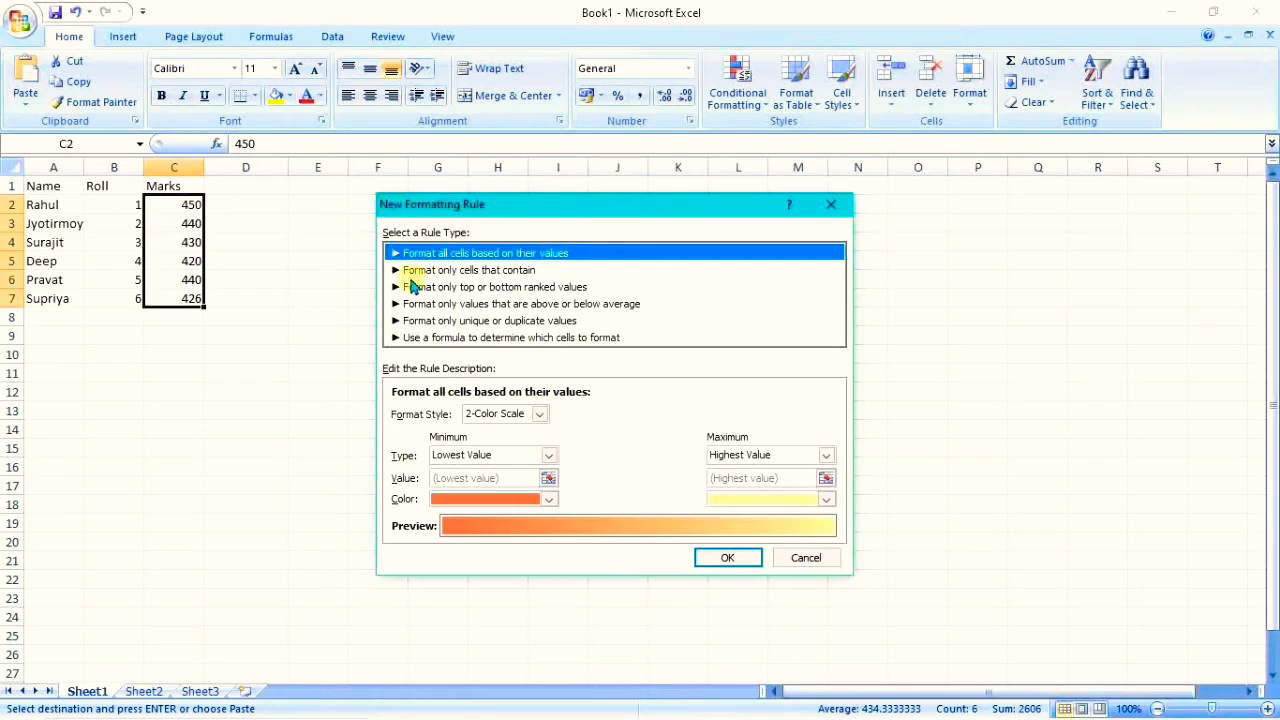
left_click(512, 272)
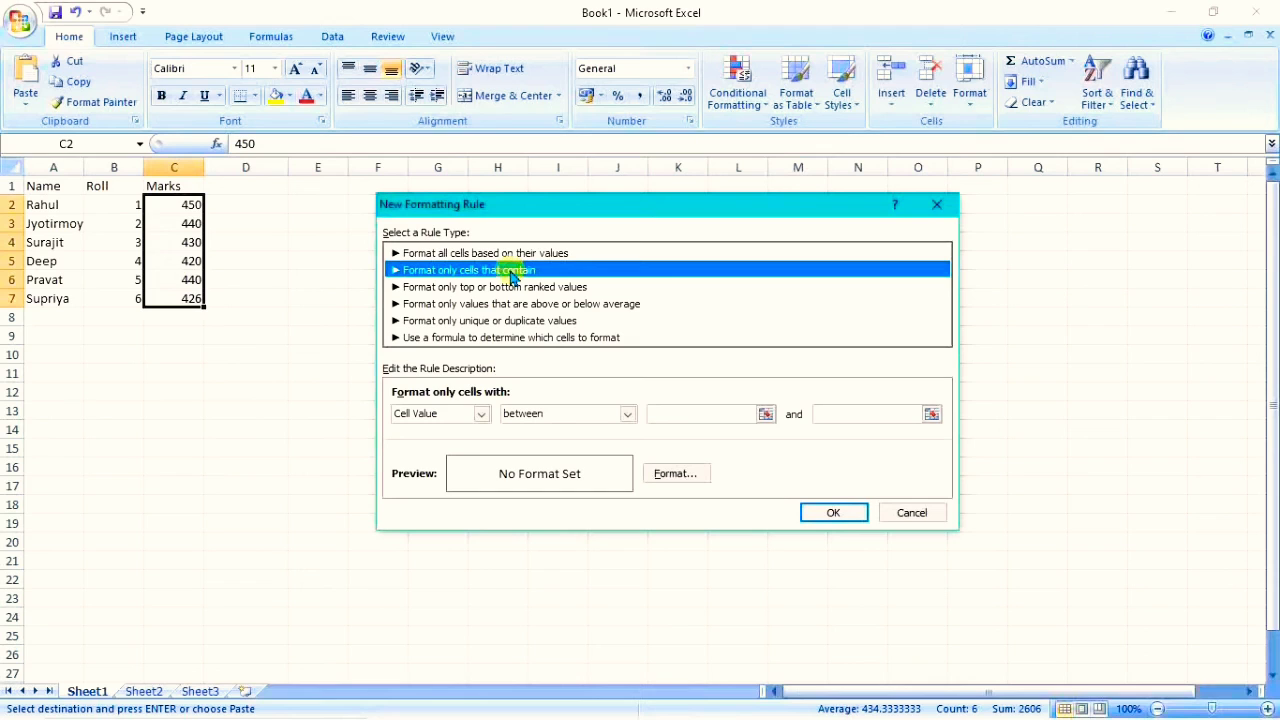
left_click(501, 253)
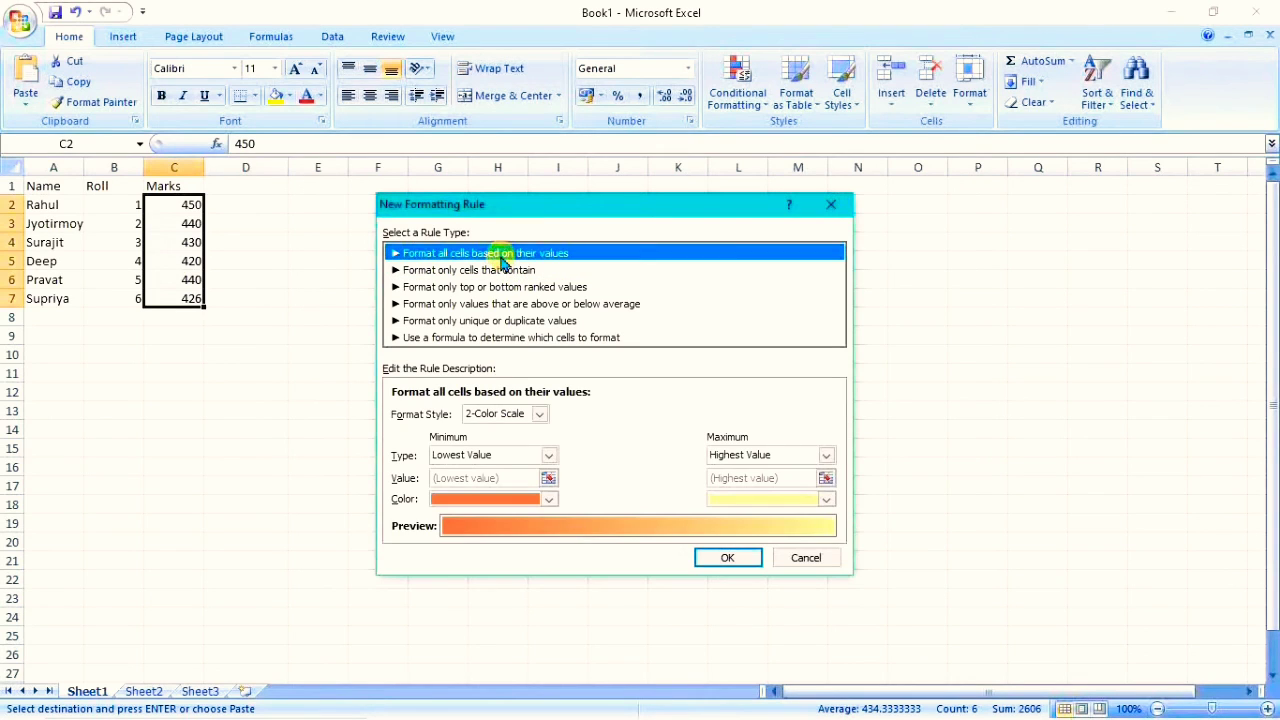
left_click(498, 270)
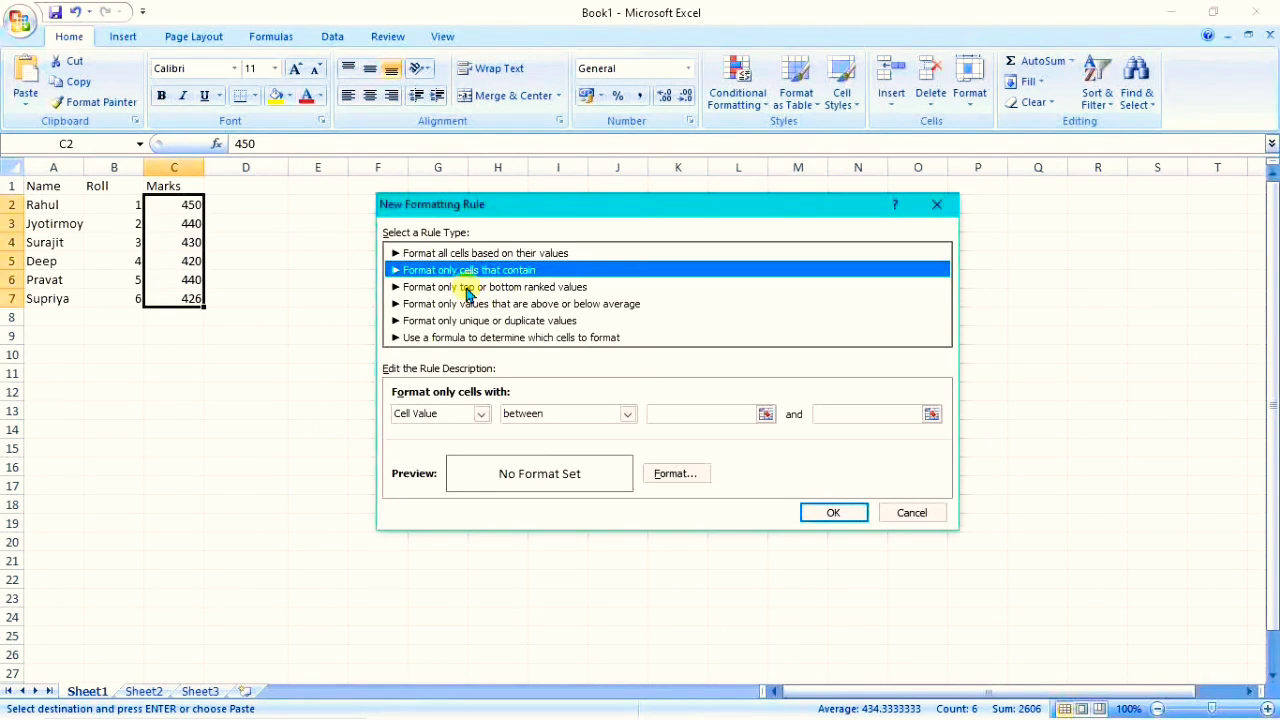
left_click(466, 288)
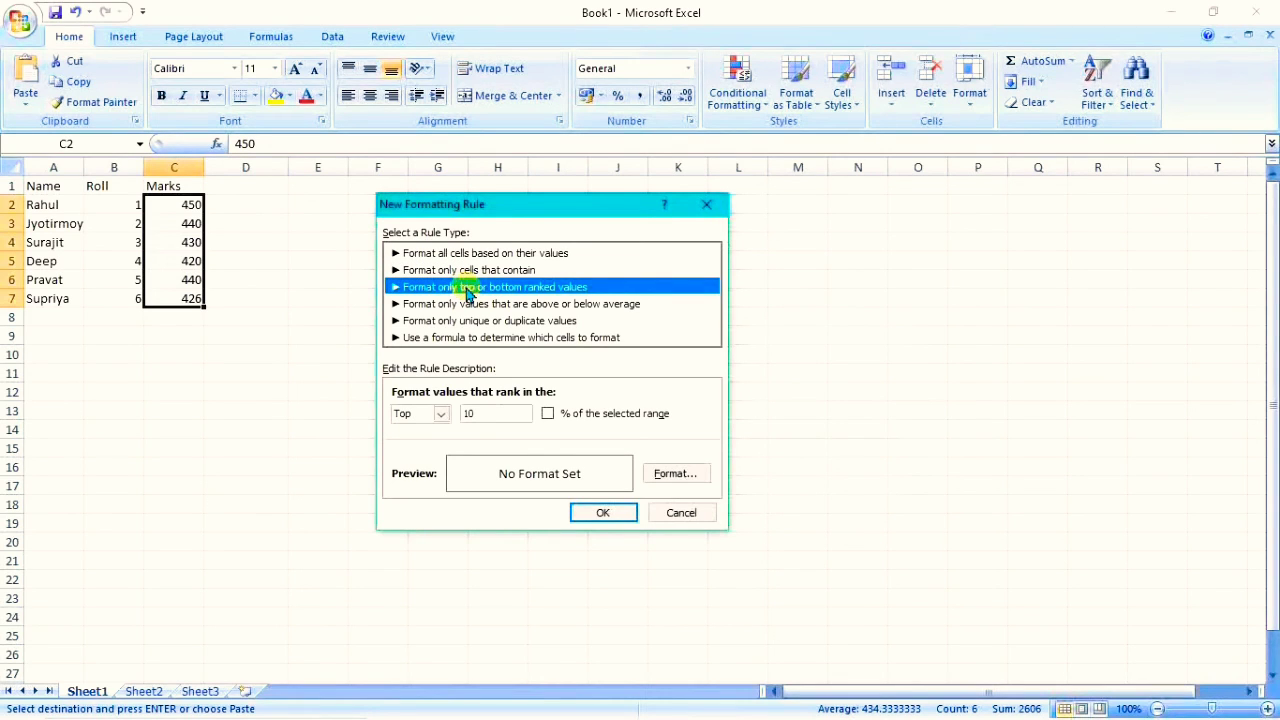
left_click(458, 303)
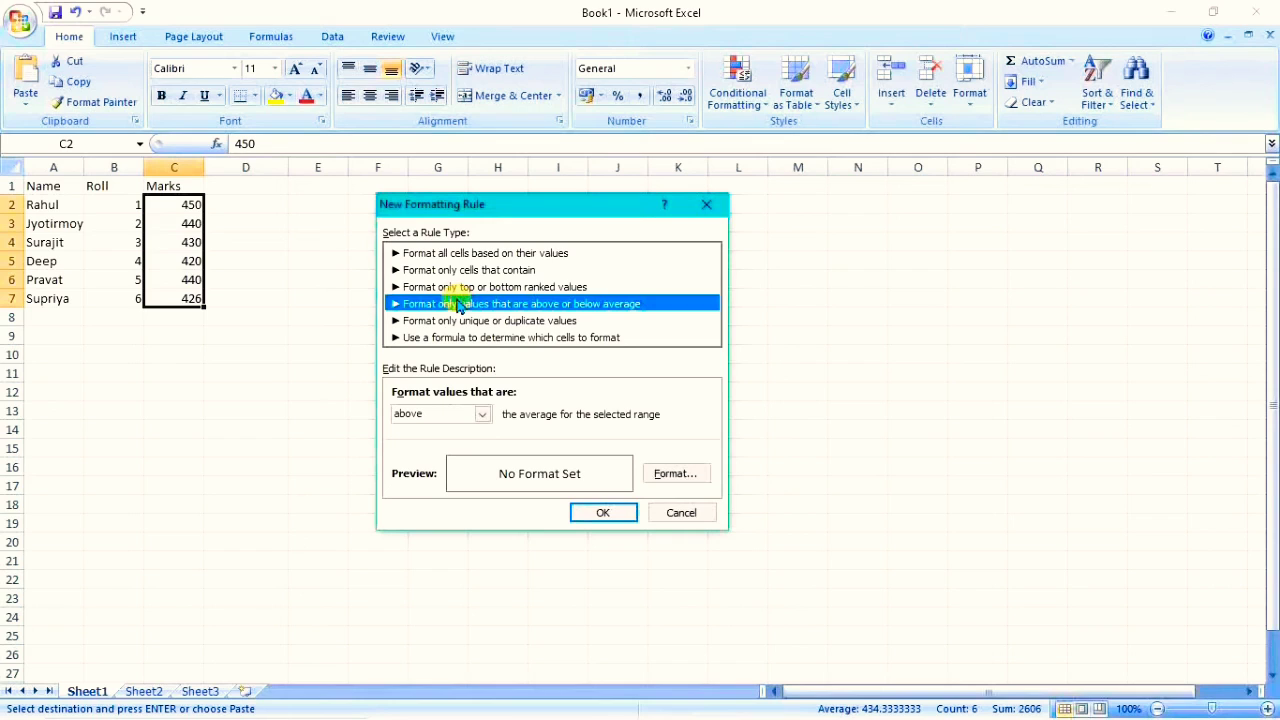
left_click(458, 321)
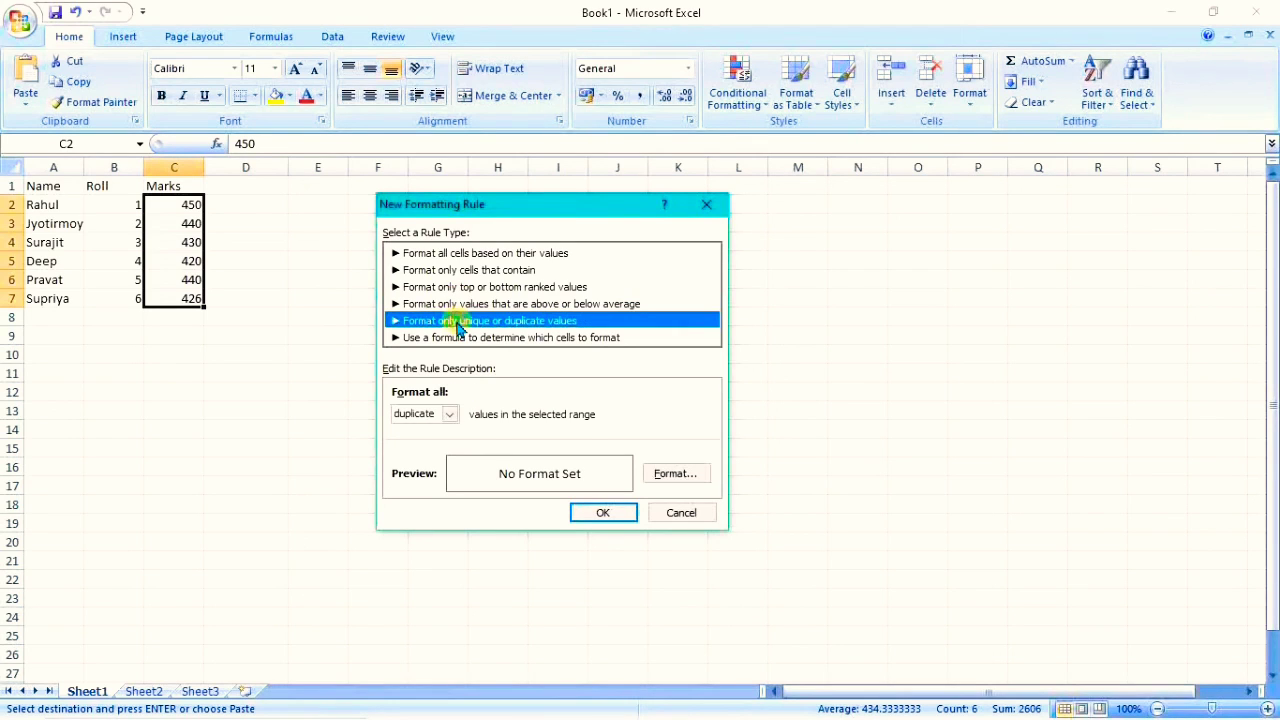
left_click(450, 338)
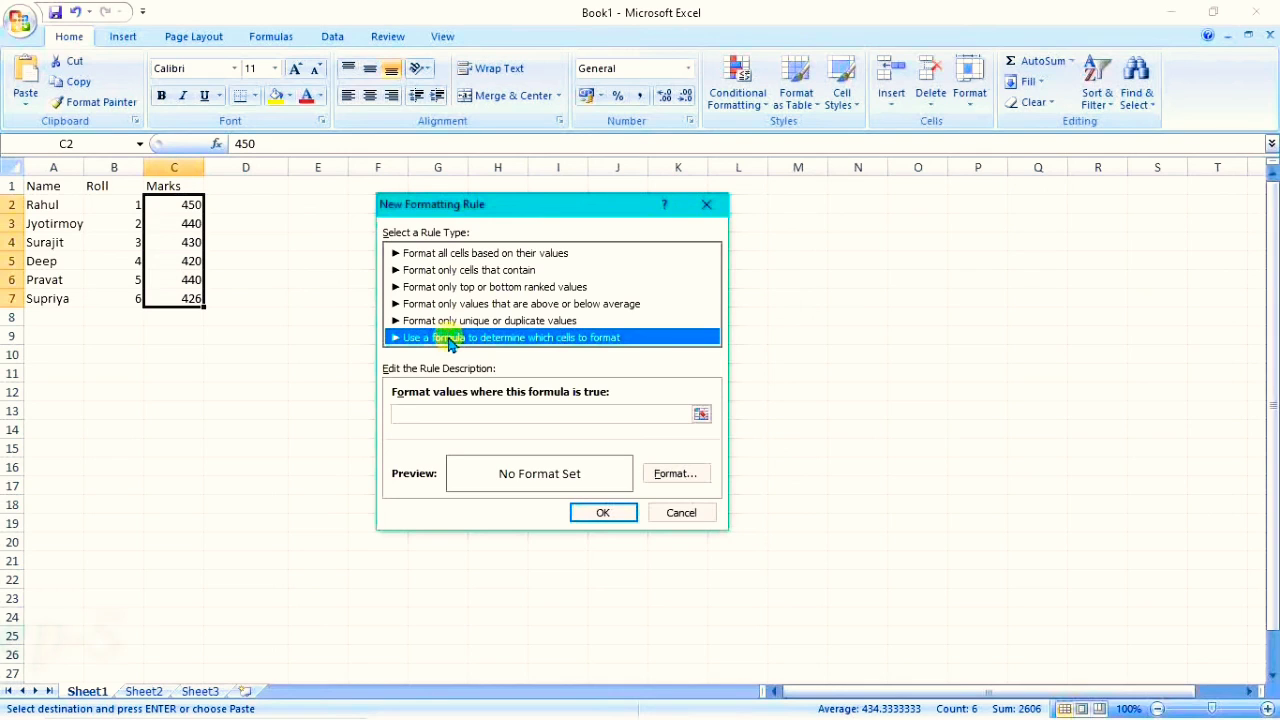
left_click(526, 254)
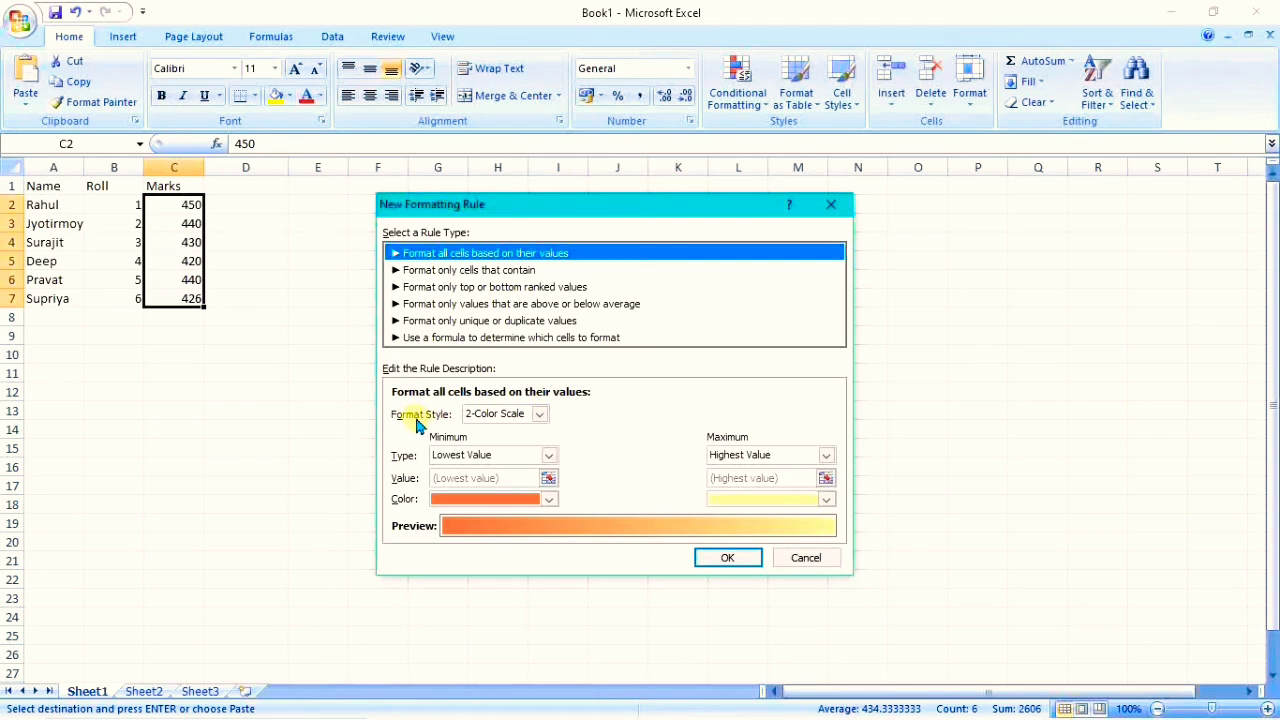
Step: Make the rule a 2-Color Scale with light aqua as the minimum and dark teal as the maximum color
left_click(540, 414)
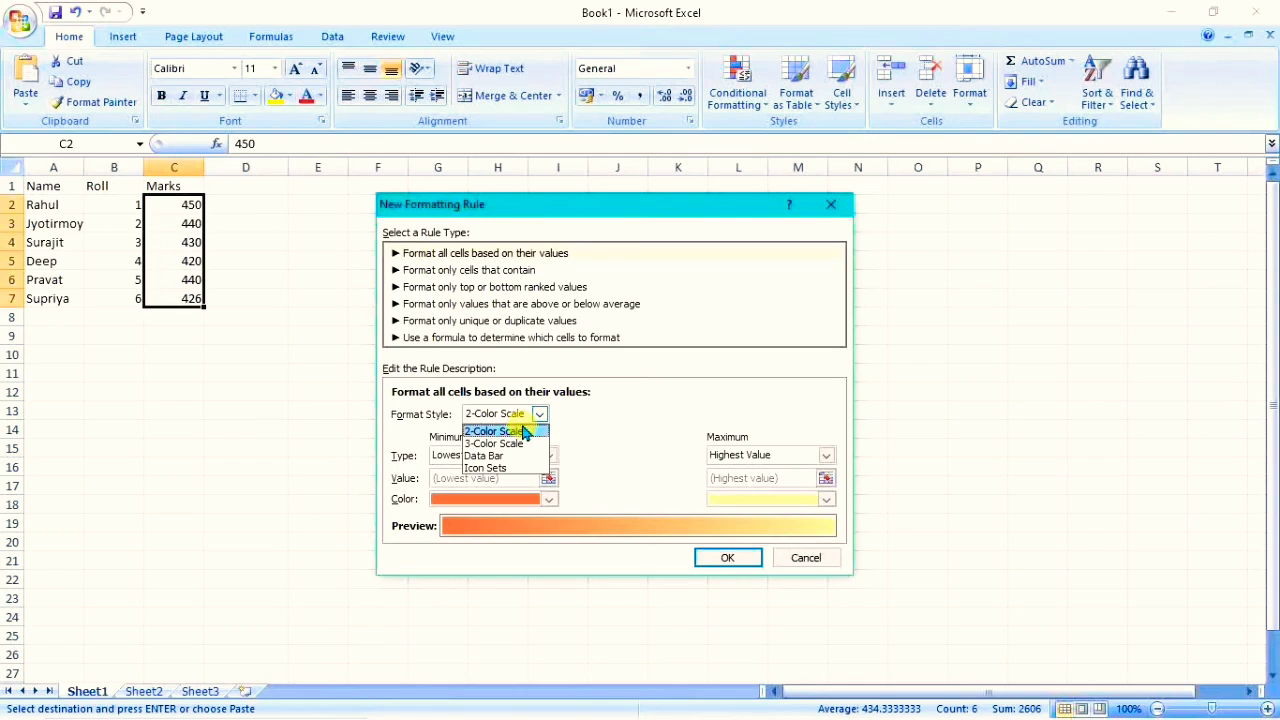
left_click(524, 431)
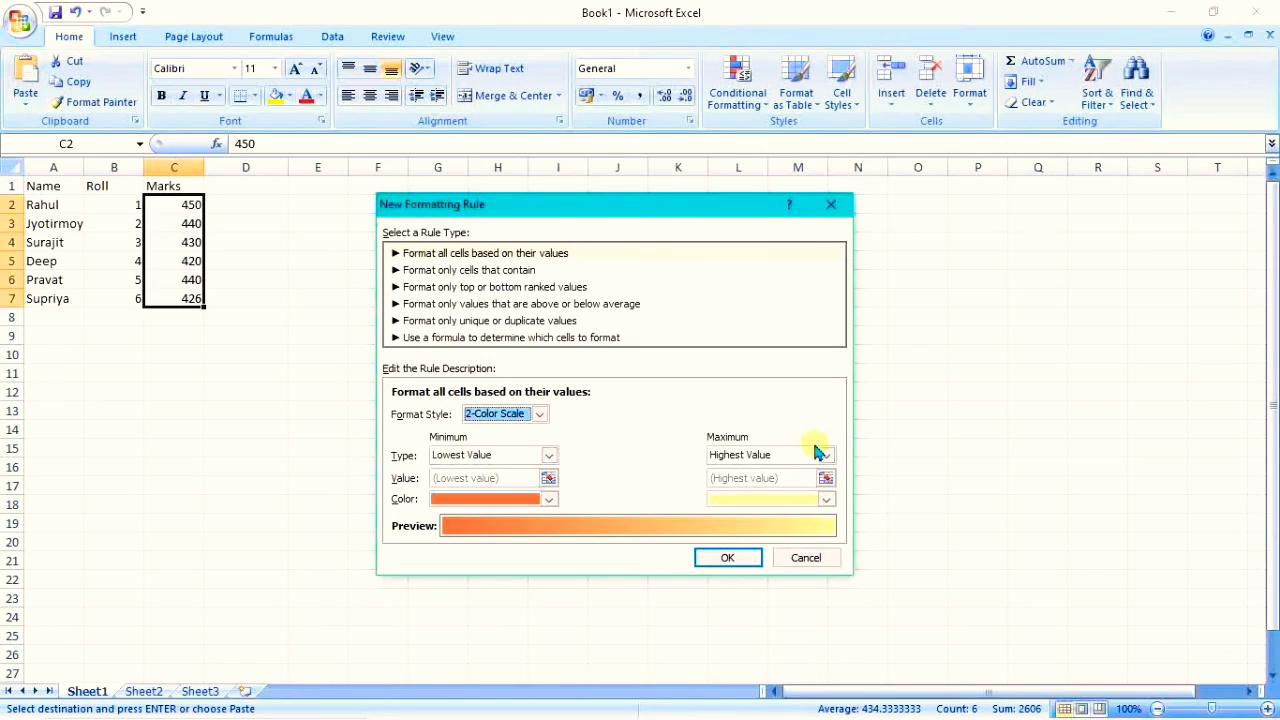
left_click(549, 500)
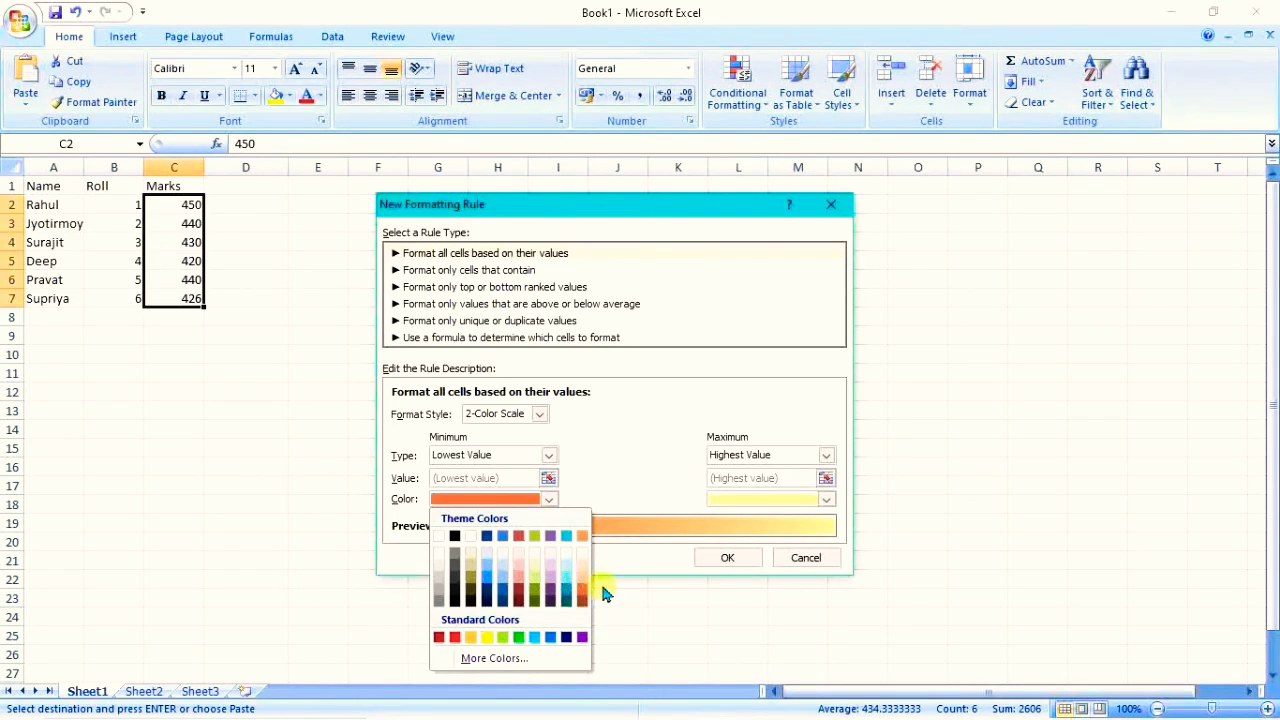
left_click(564, 578)
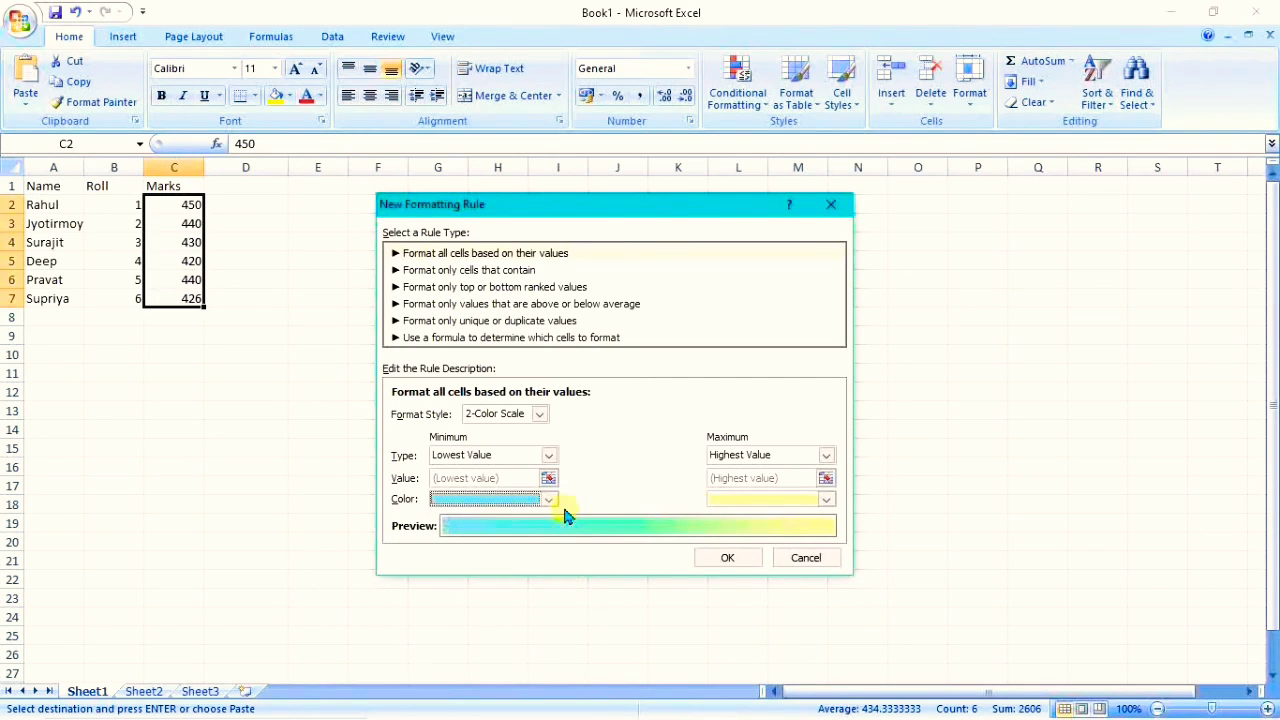
left_click(826, 500)
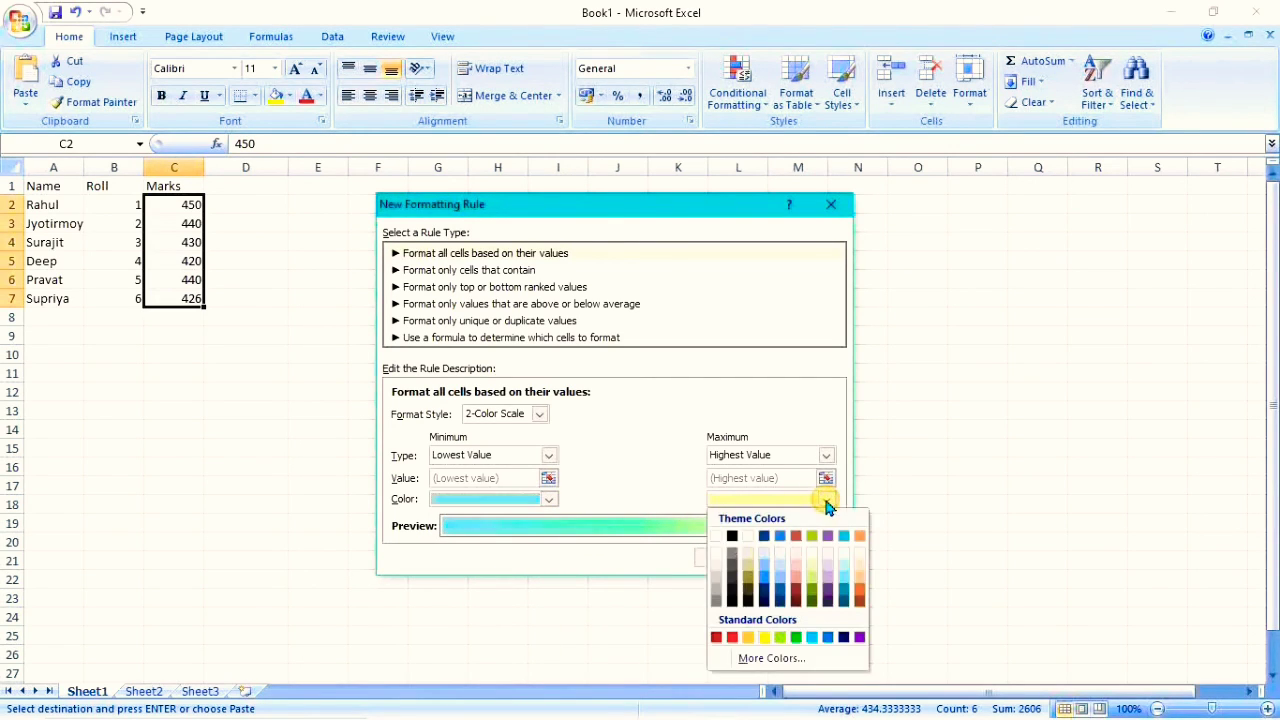
left_click(843, 600)
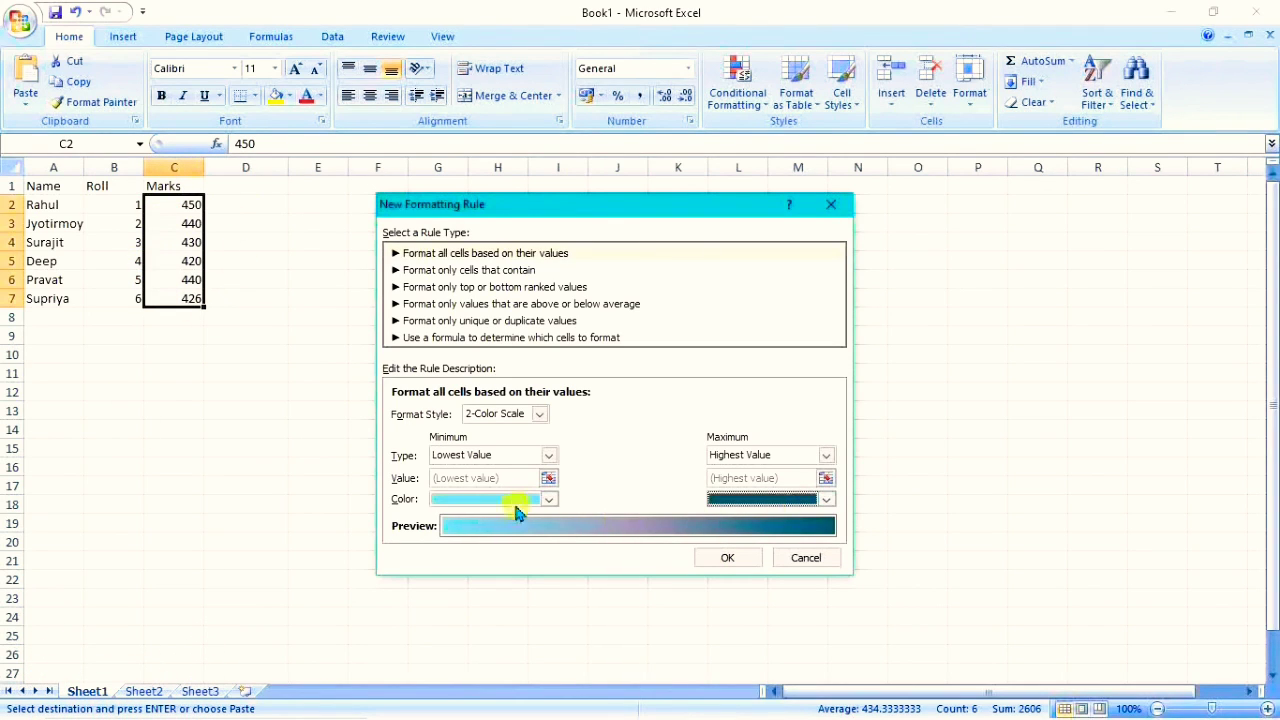
Step: Confirm the 2-Color Scale rule on C2:C7 and deselect the range to view the shading
left_click(720, 559)
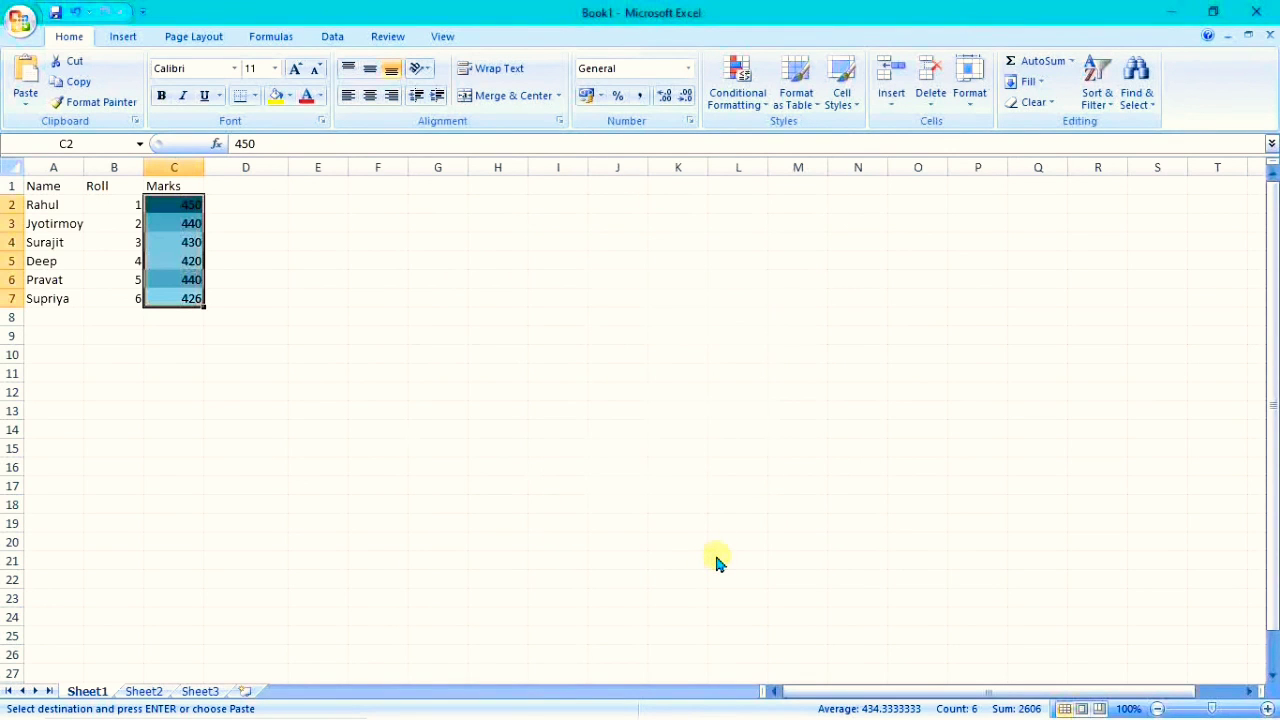
left_click(247, 252)
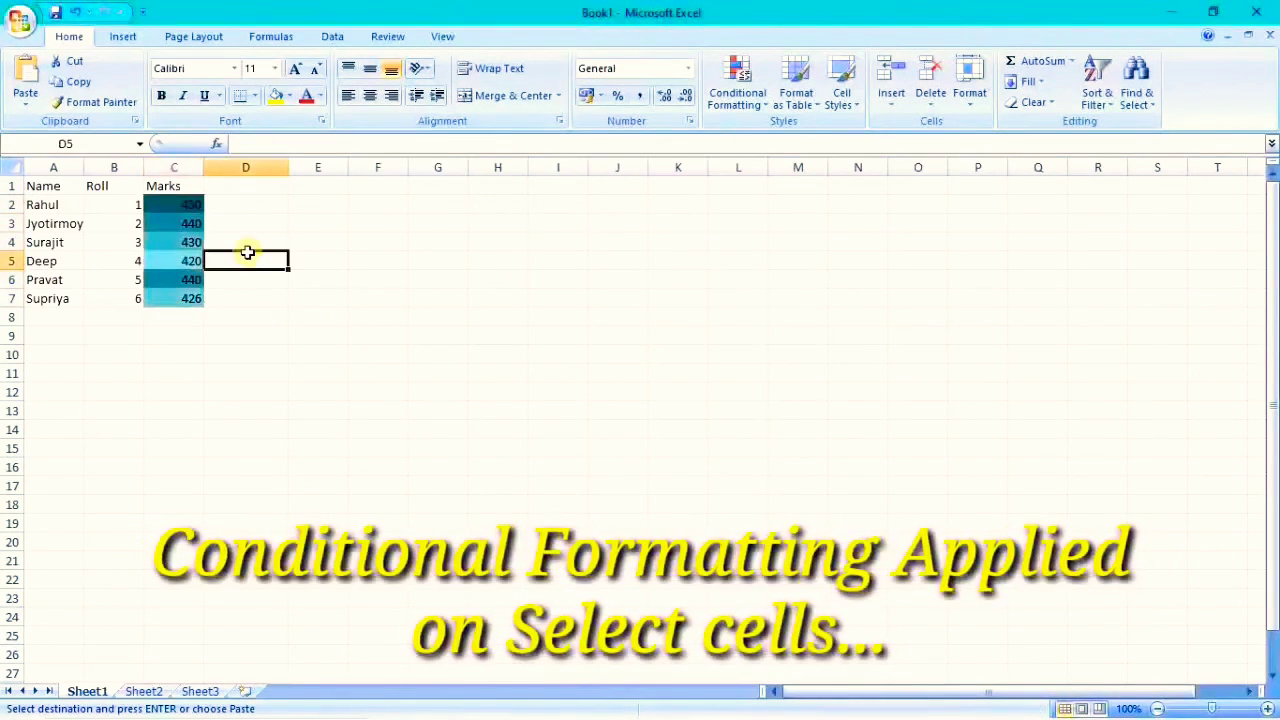